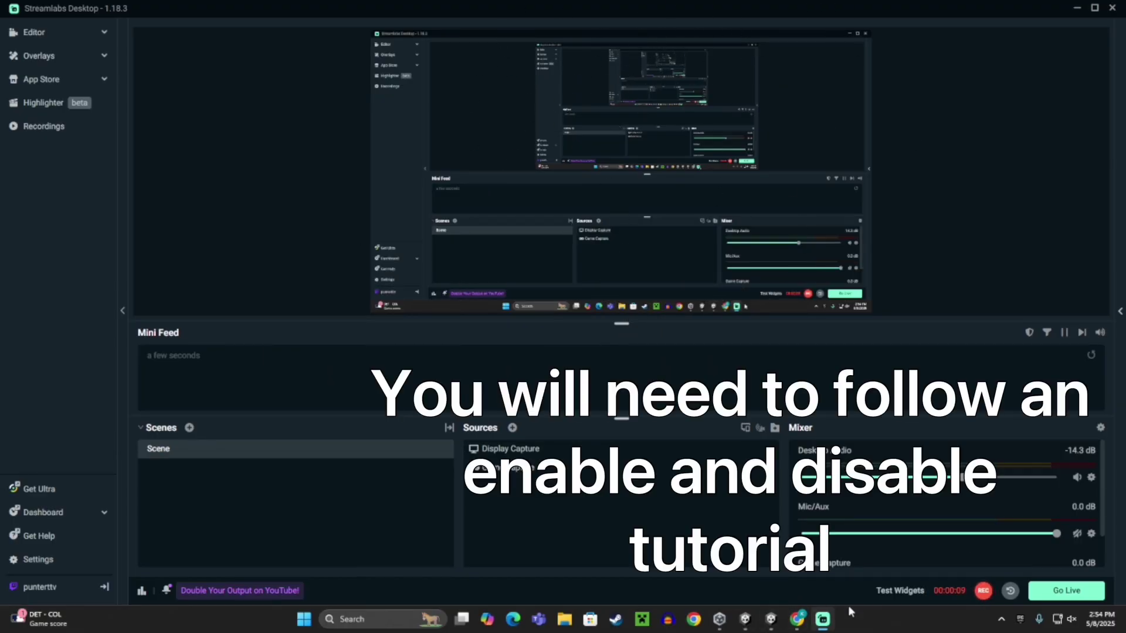
Copy the full fly script from the Google Docs page, trailing blank lines included.
click(798, 619)
scroll(484, 506, down, 1)
scroll(549, 367, down, 2)
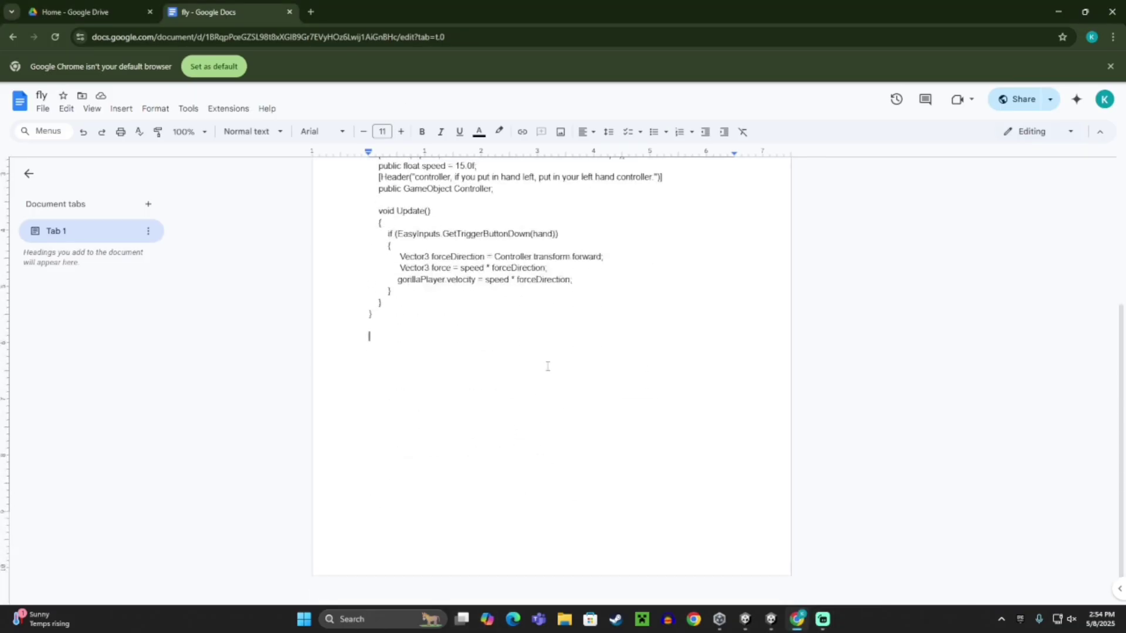
scroll(537, 395, up, 2)
scroll(537, 394, down, 1)
scroll(537, 395, up, 1)
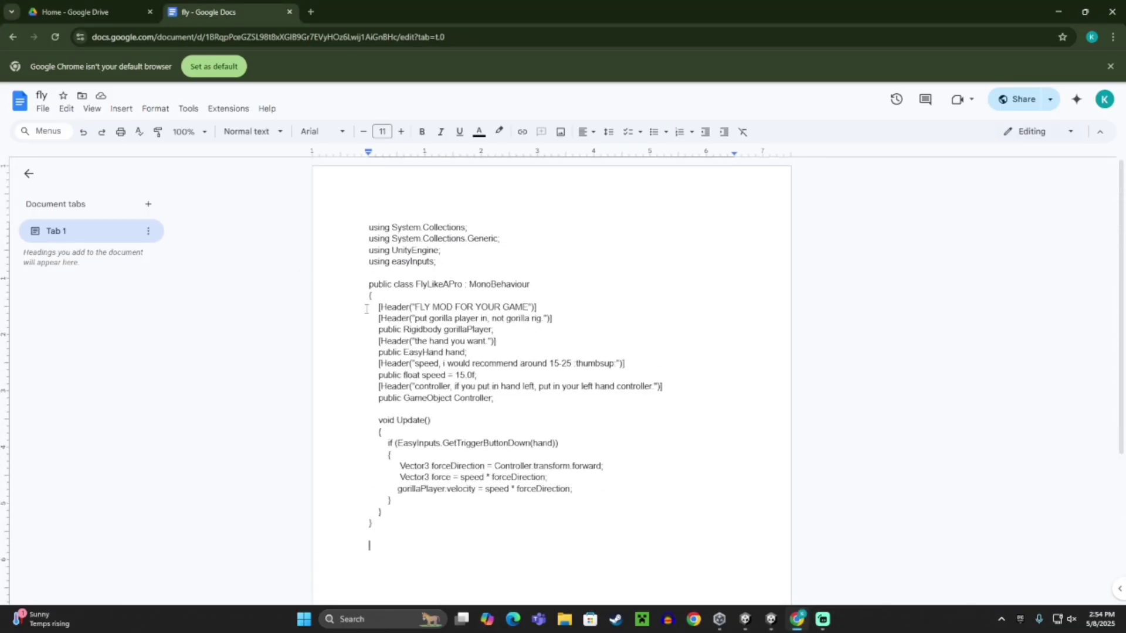
scroll(540, 385, down, 3)
scroll(541, 385, up, 3)
drag(348, 219, 497, 534)
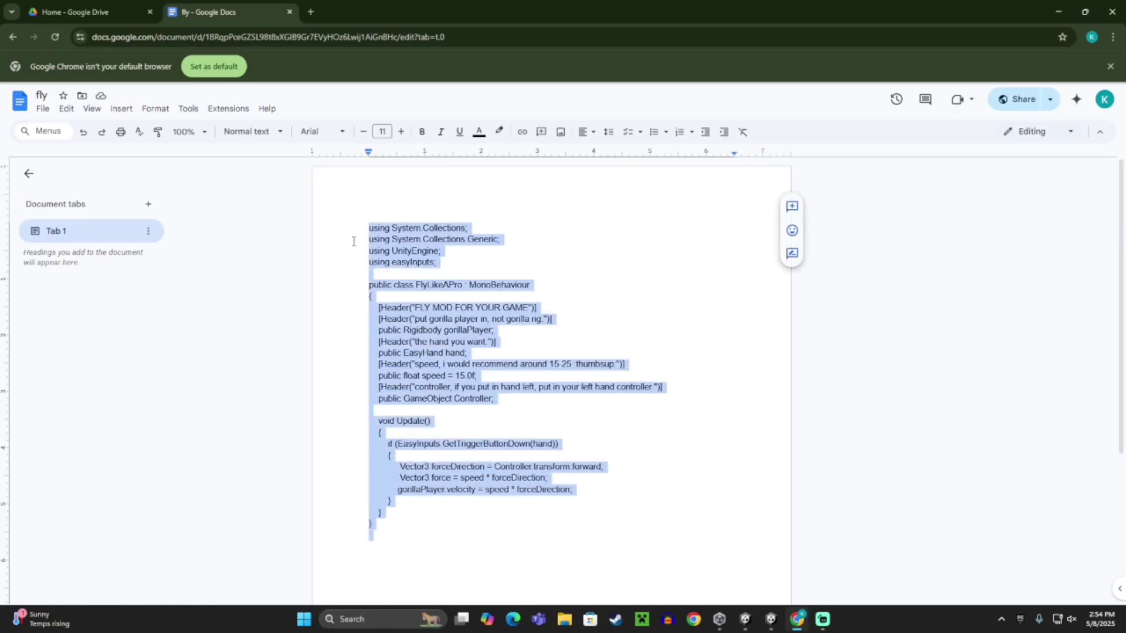
drag(367, 231, 499, 562)
right_click(387, 298)
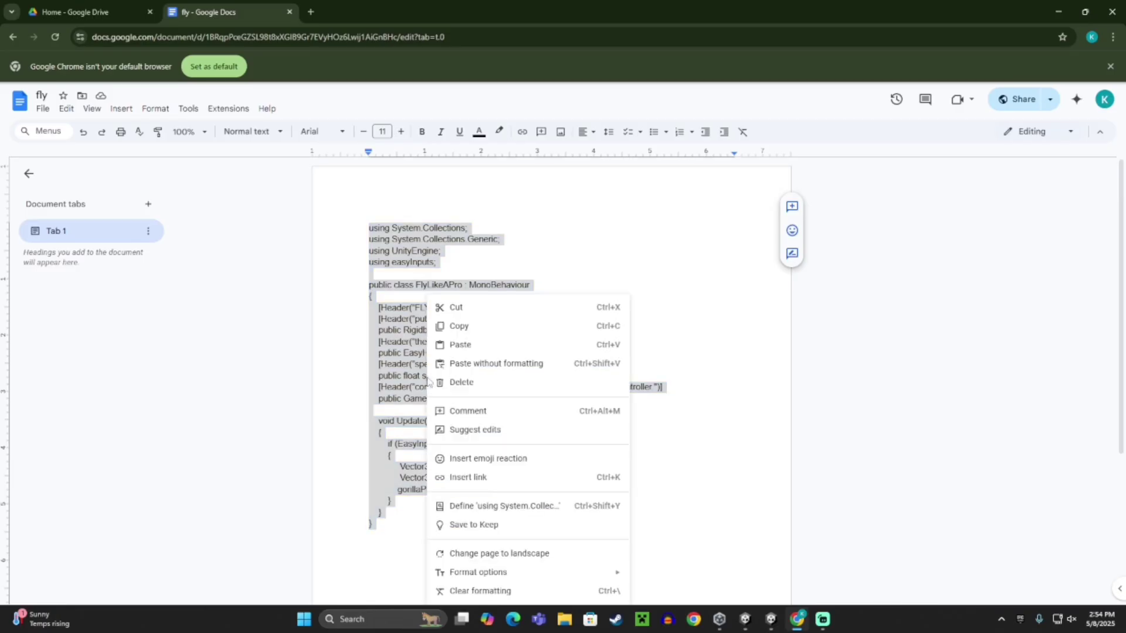
click(440, 329)
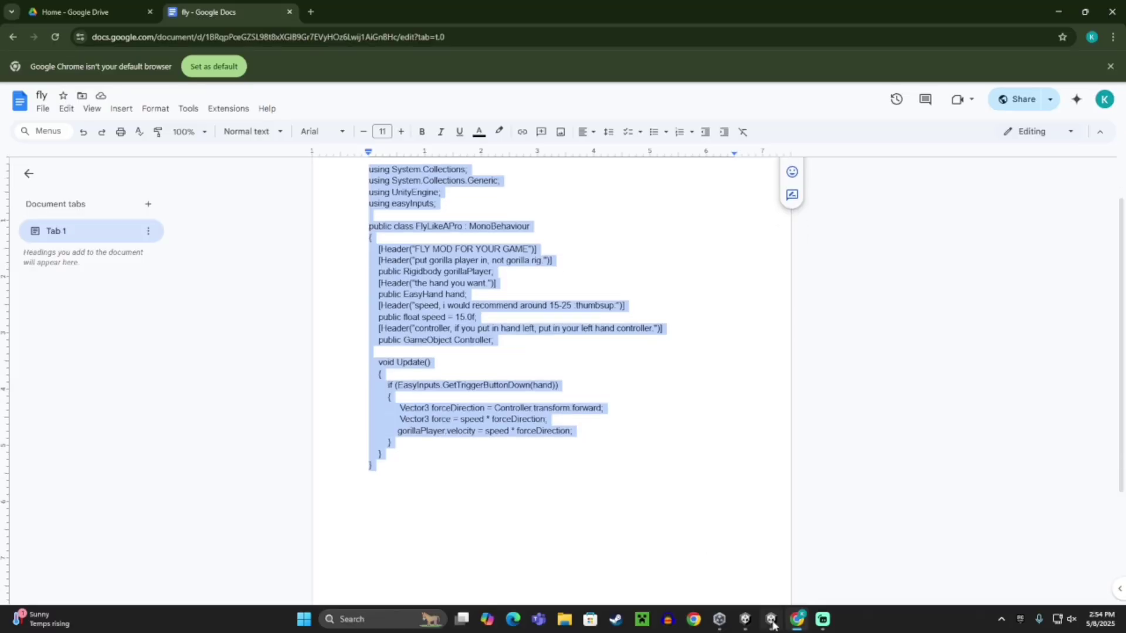
Switch to Unity and create a C# script named FlyLikeAPro in the scripts folder.
click(771, 618)
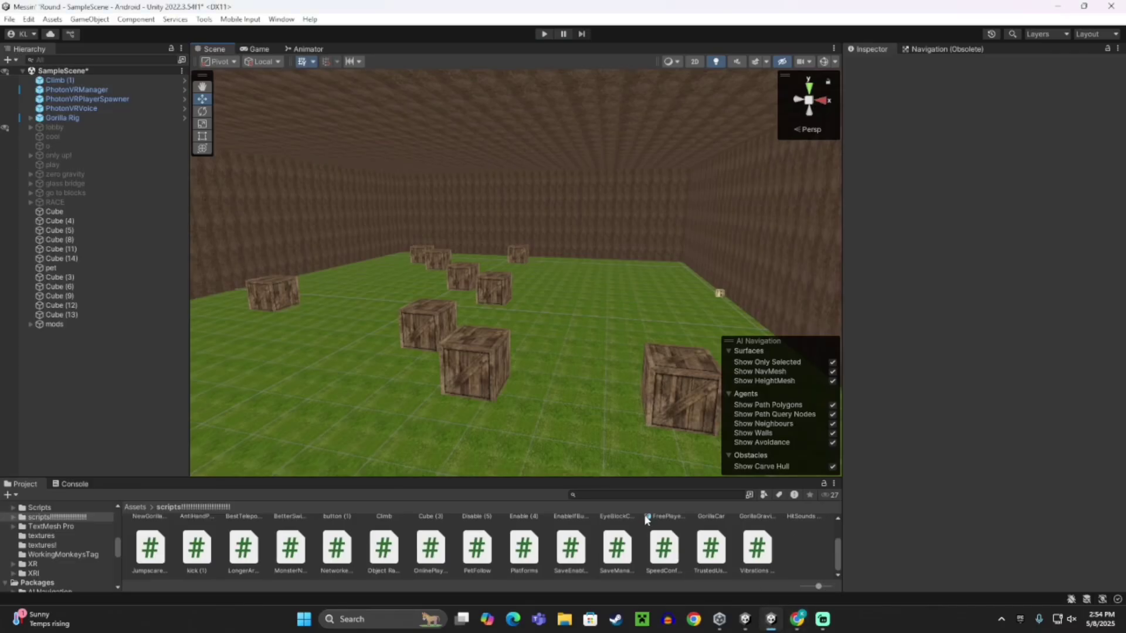
right_drag(434, 169, 589, 302)
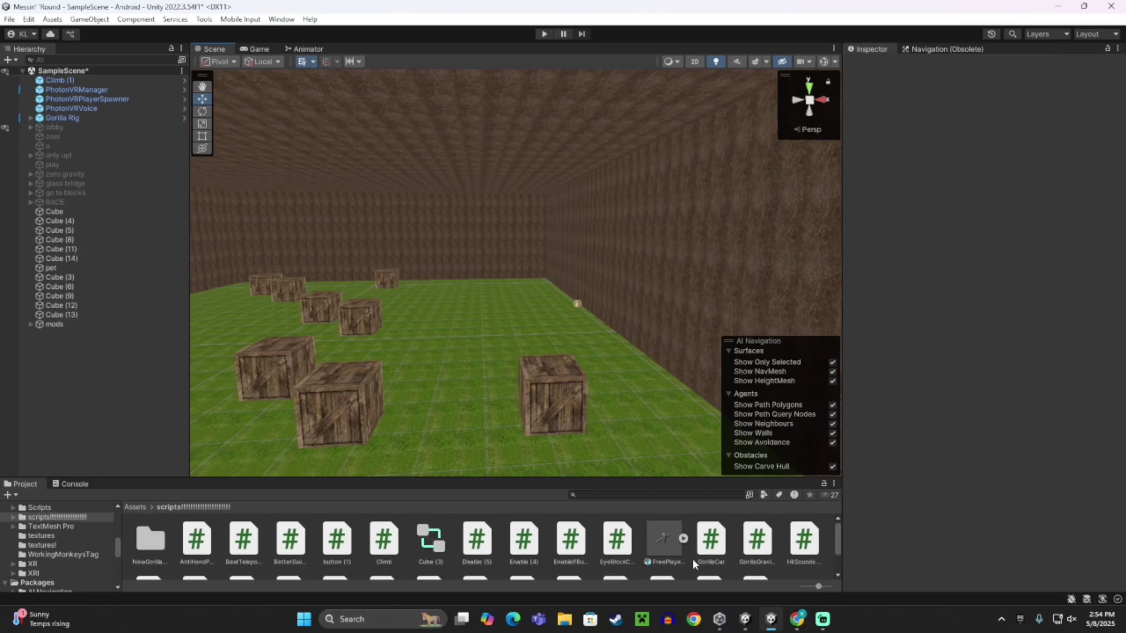
right_click(788, 552)
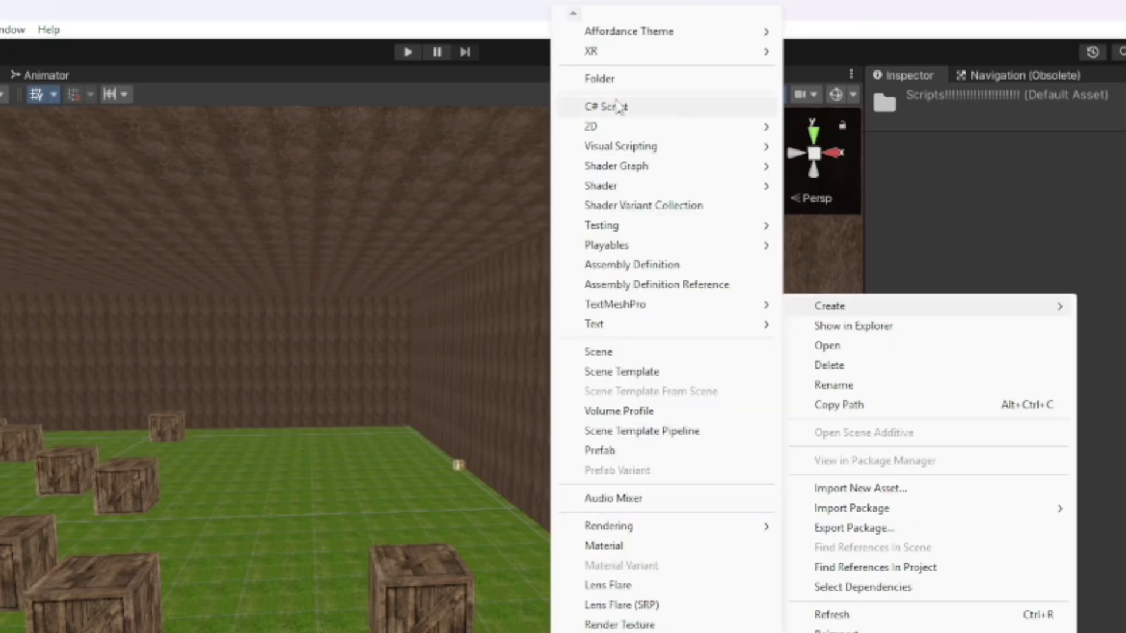
mouse_move(820, 199)
click(611, 106)
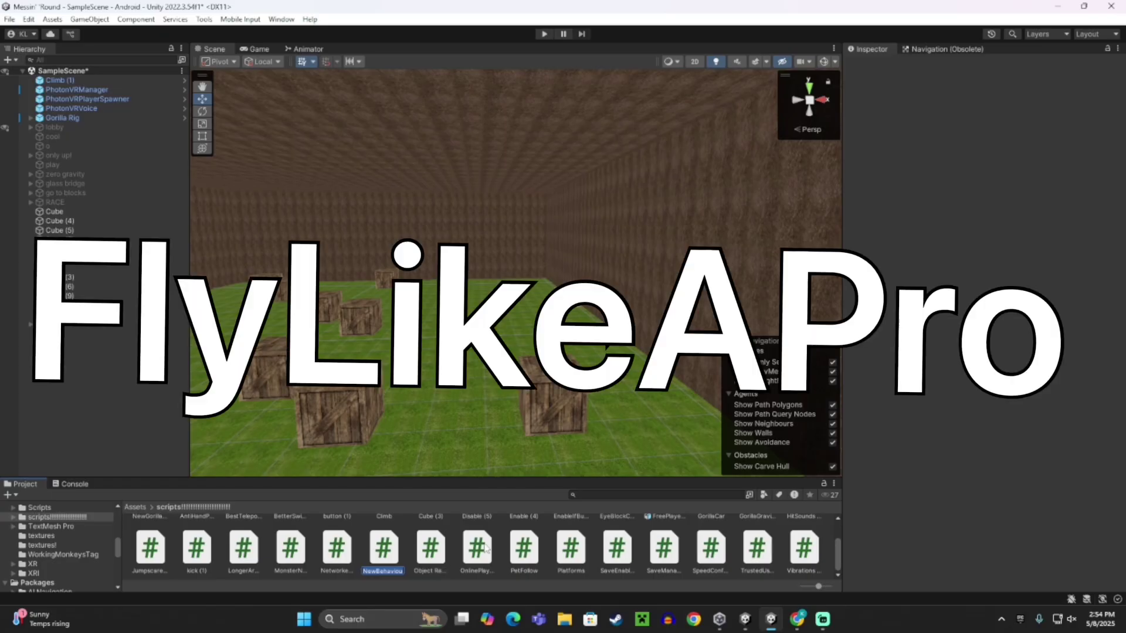
text(FlyLikeAPro)
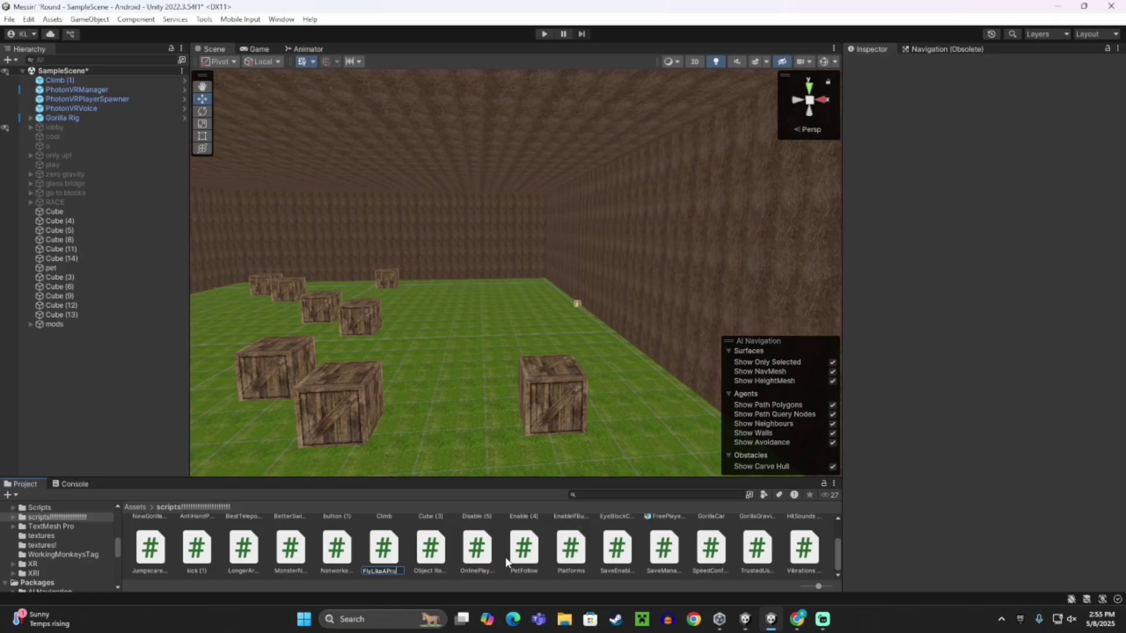
key(Return)
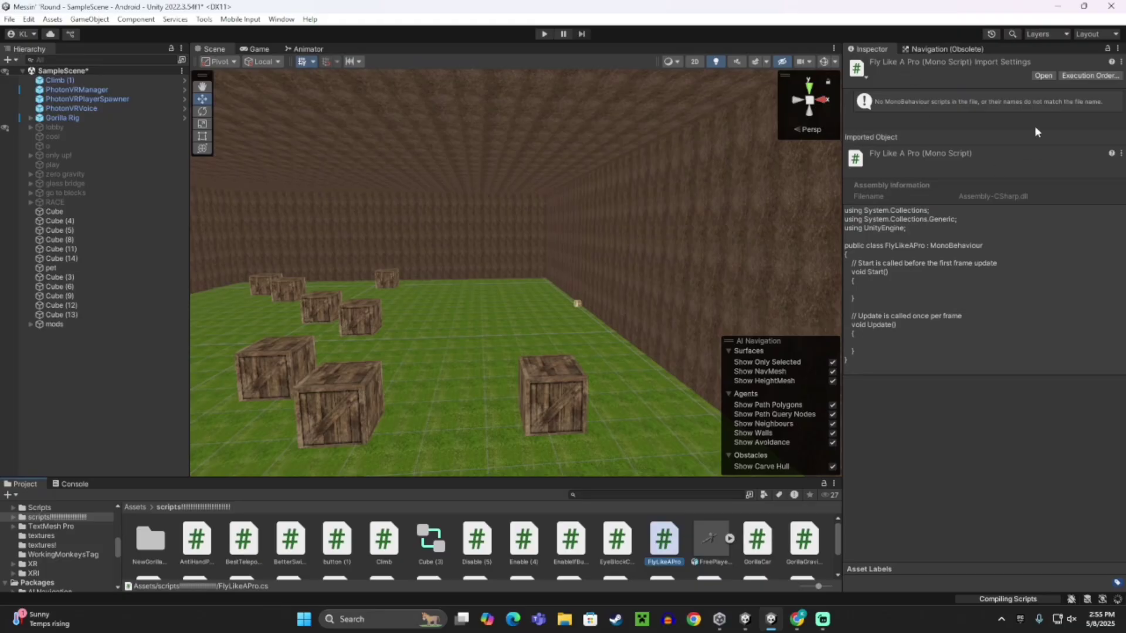
Replace FlyLikeAPro's template code in Notepad with the pasted fly script.
click(1041, 77)
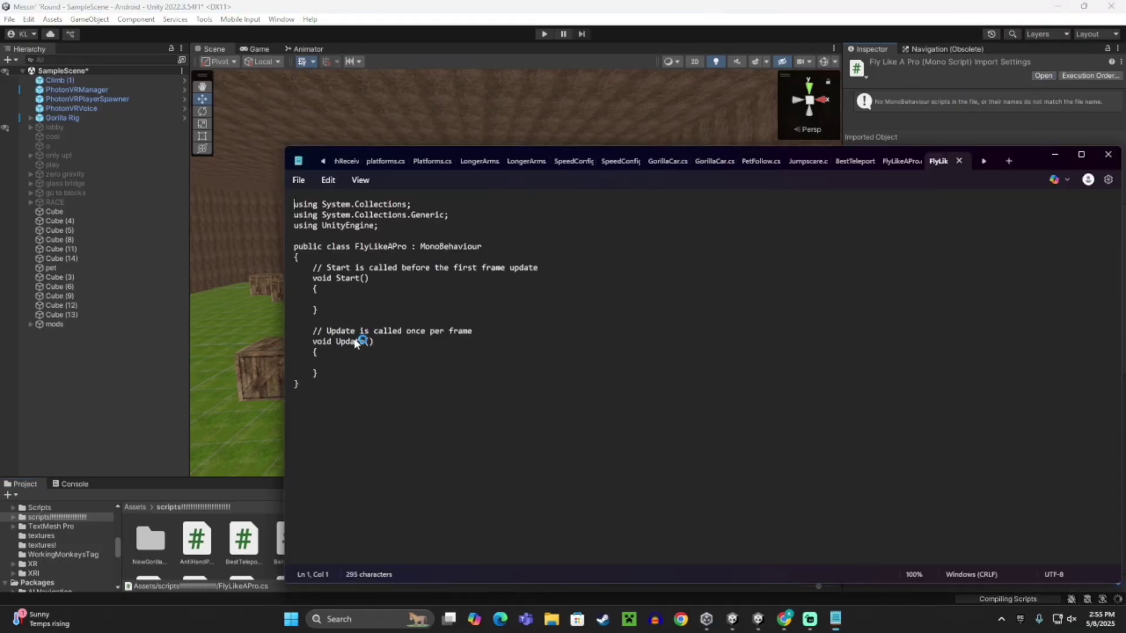
drag(295, 202, 392, 514)
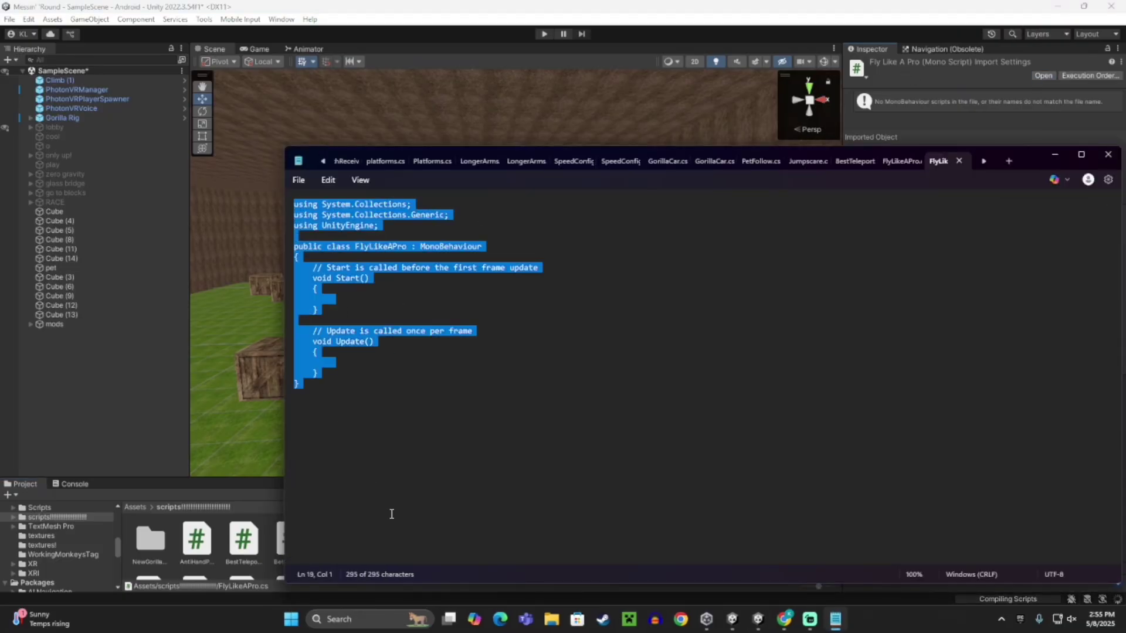
key(BackSpace)
right_click(301, 203)
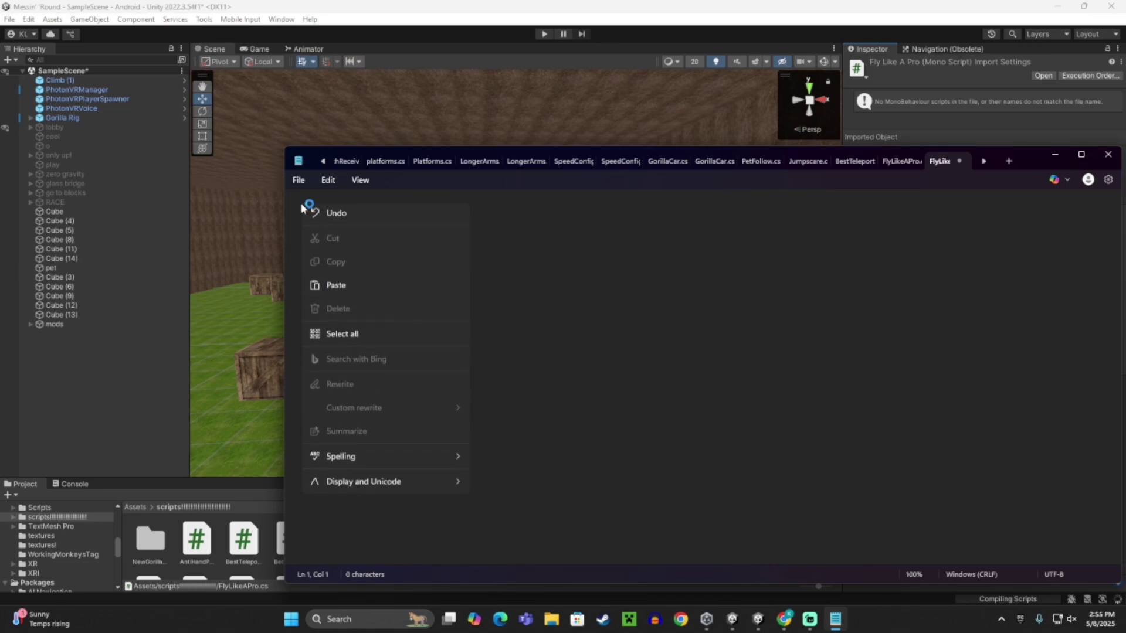
click(341, 287)
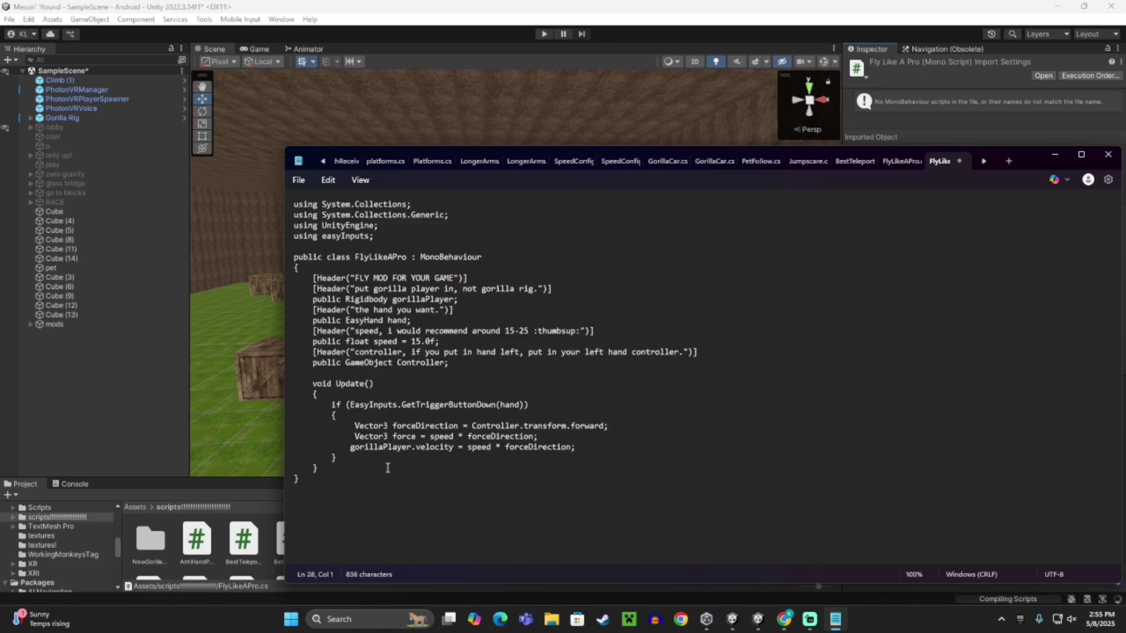
Save the FlyLikeAPro script and close Notepad.
click(299, 180)
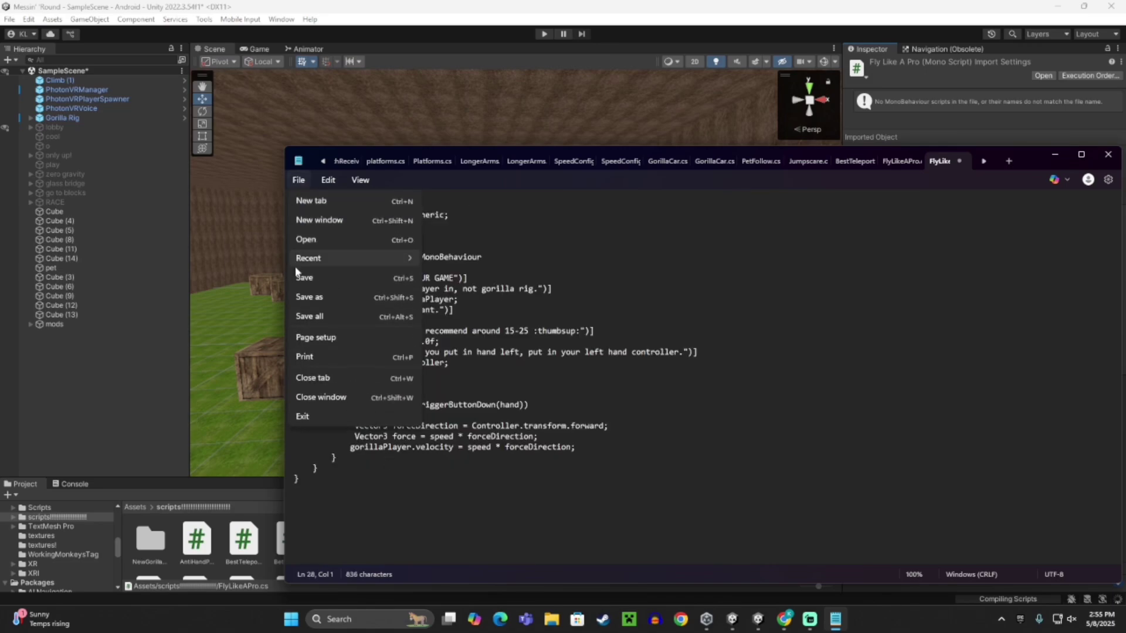
click(369, 277)
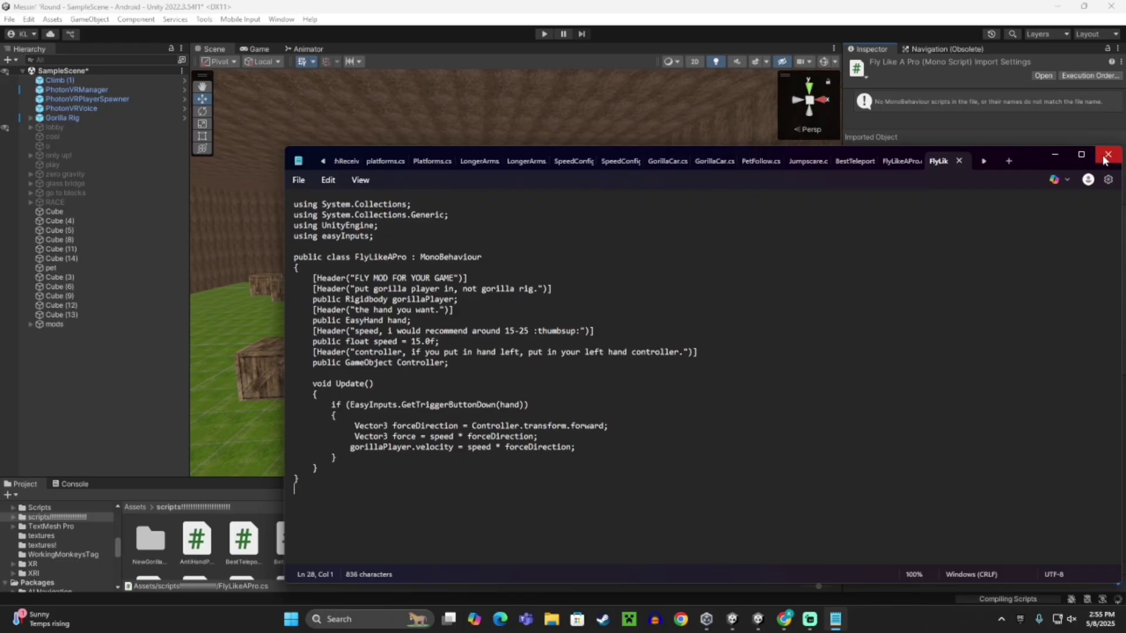
click(1107, 154)
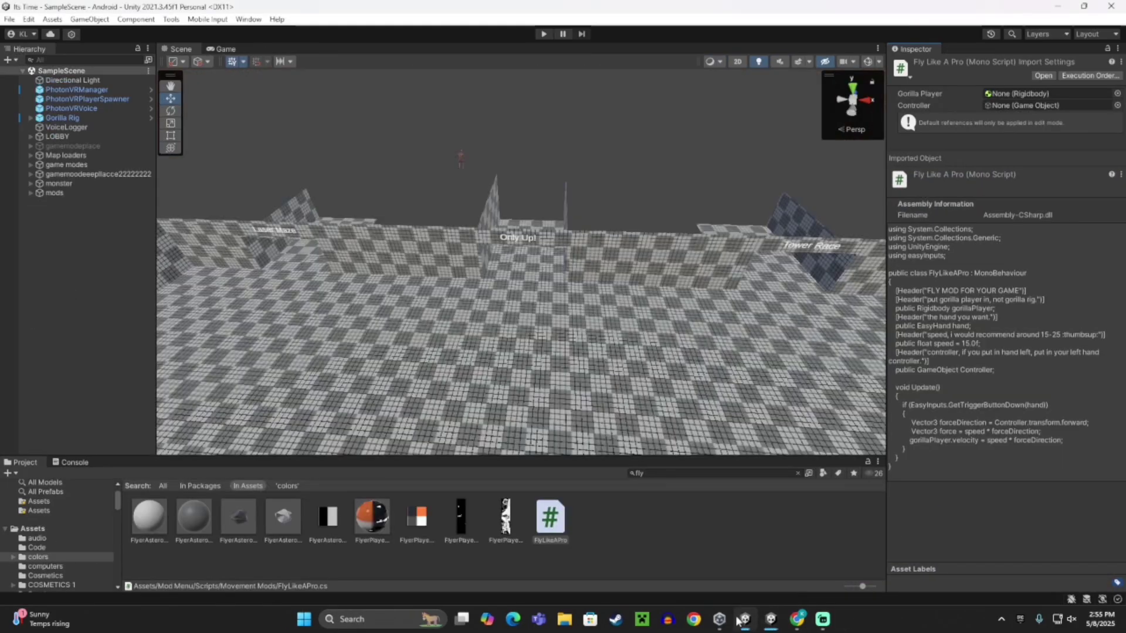
View the other project's FlyLikeAPro script, then return to the original Unity 2022 project.
click(1043, 76)
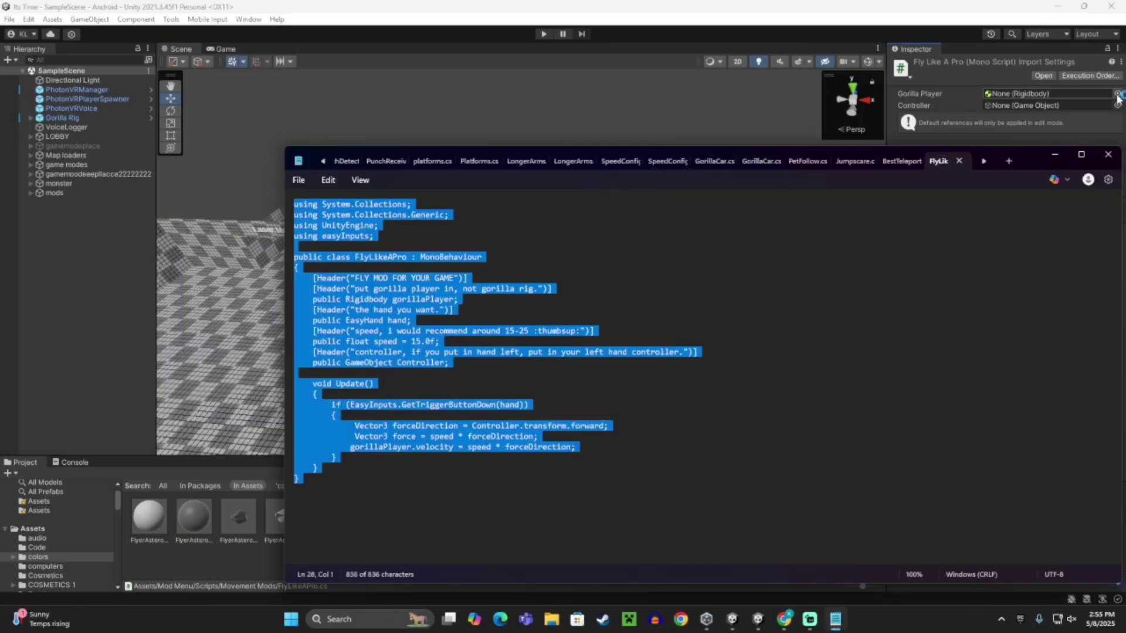
click(1107, 155)
click(799, 621)
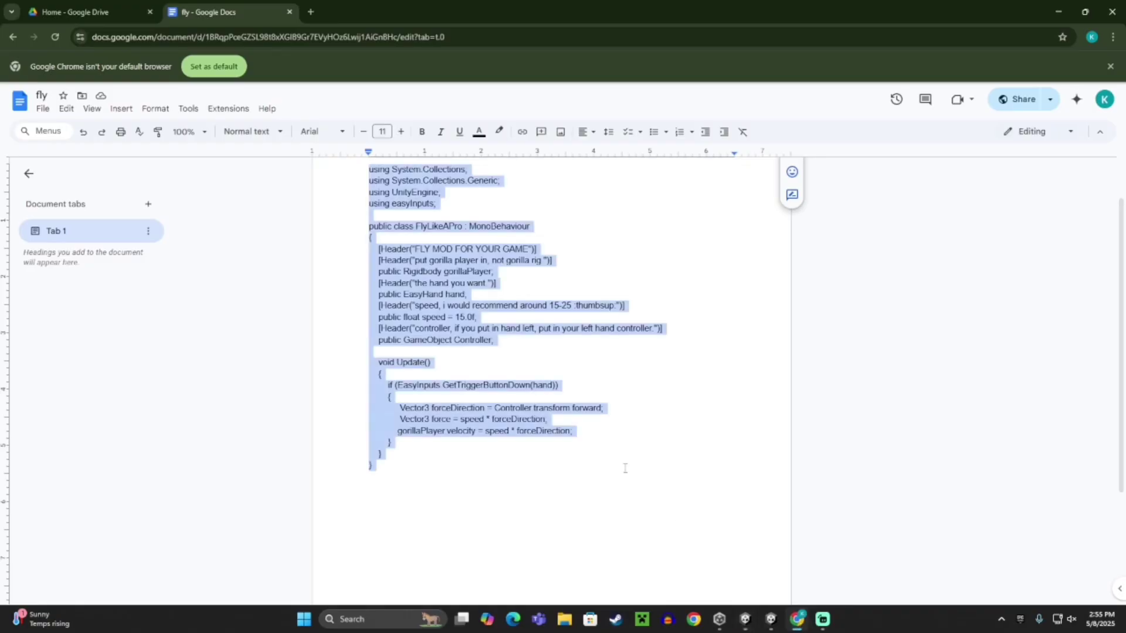
click(772, 622)
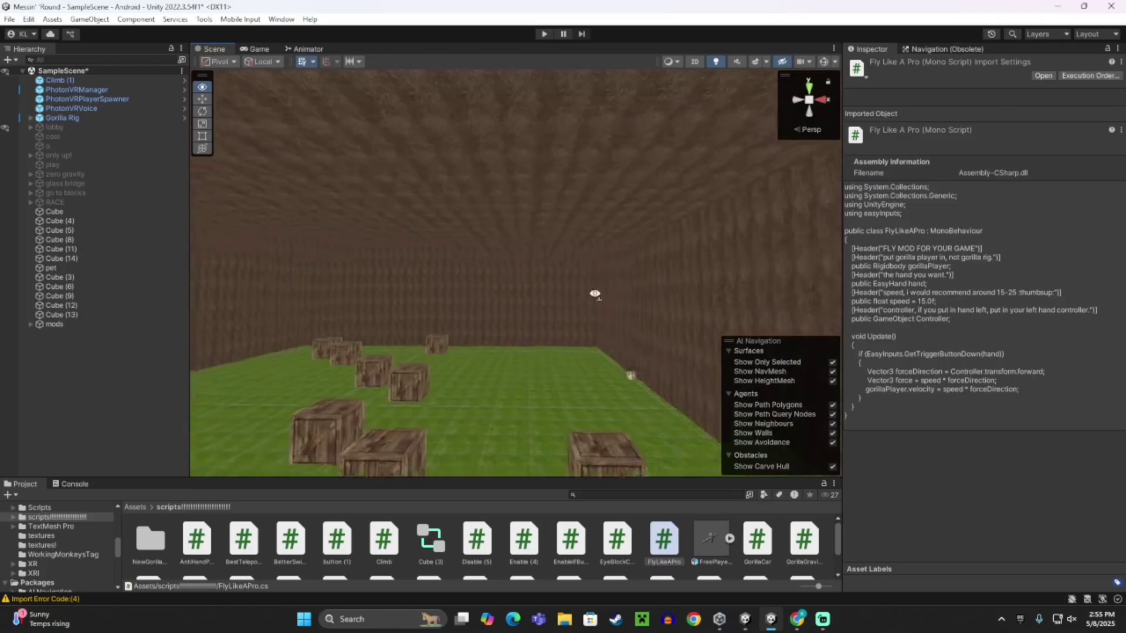
Move the crate Cube (7) against the room's wall.
mouse_move(616, 343)
right_down()
mouse_move(409, 428)
mouse_move(517, 396)
mouse_move(539, 356)
mouse_move(425, 359)
right_up()
click(409, 428)
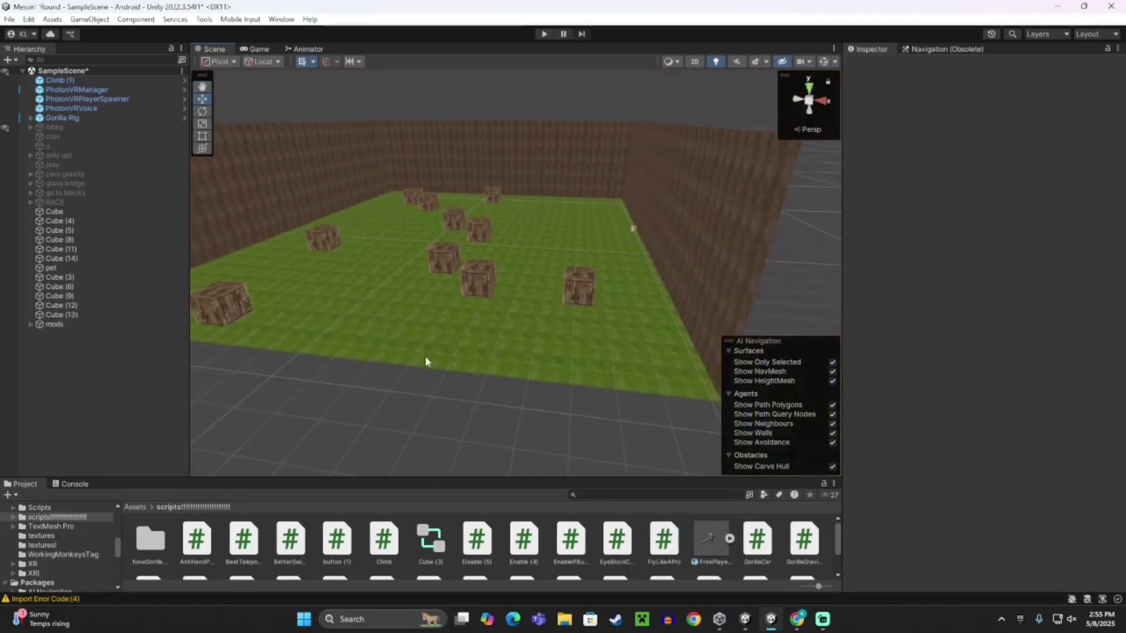
scroll(505, 327, up, 3)
click(506, 329)
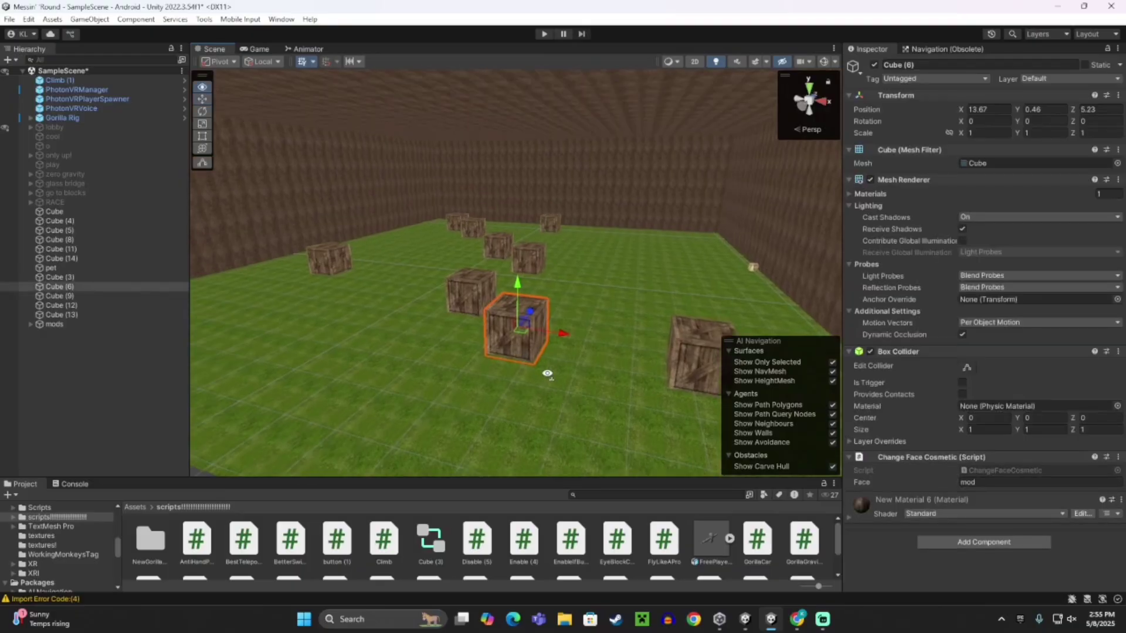
right_drag(506, 328, 667, 315)
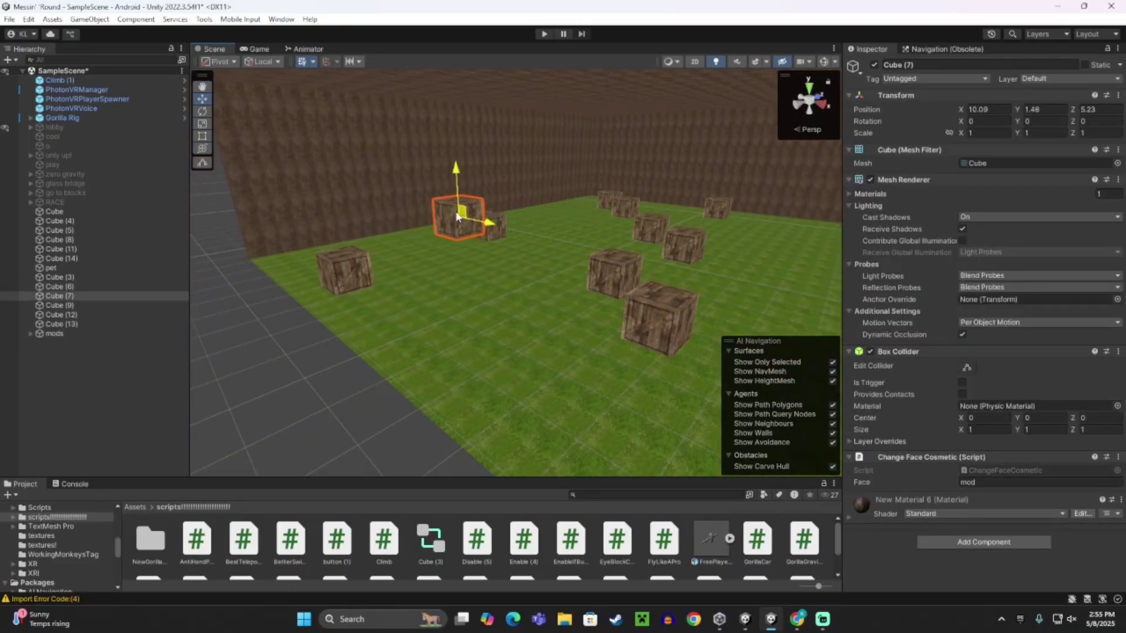
drag(667, 316, 374, 214)
key(f)
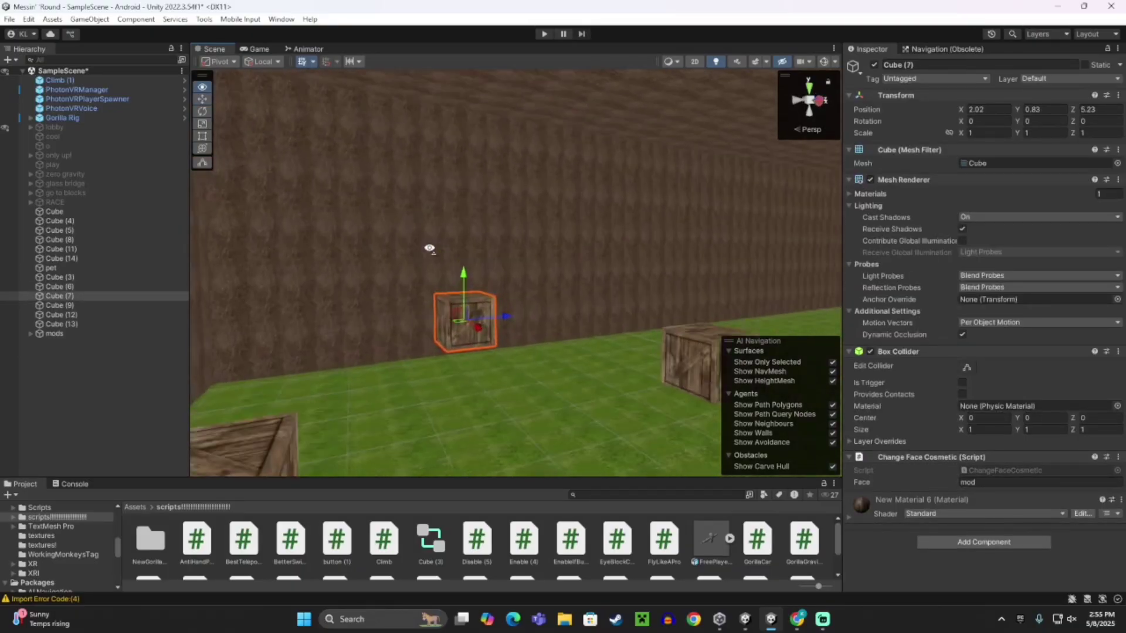
drag(485, 254, 459, 236)
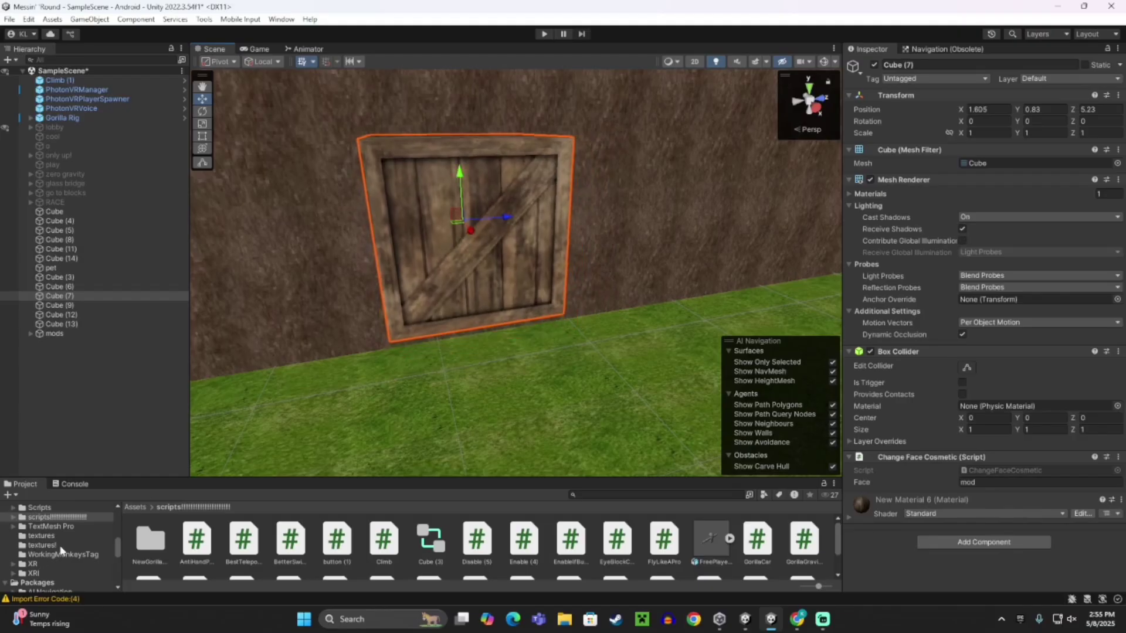
scroll(36, 546, up, 5)
Apply the red material from the colors folder to the crate.
click(45, 544)
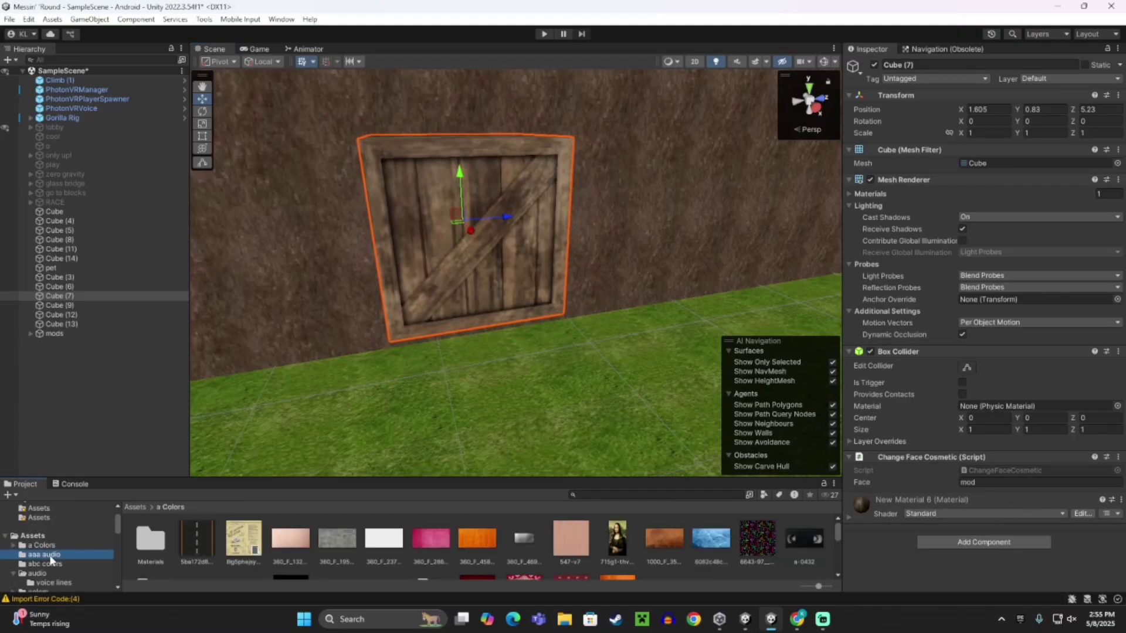
click(68, 566)
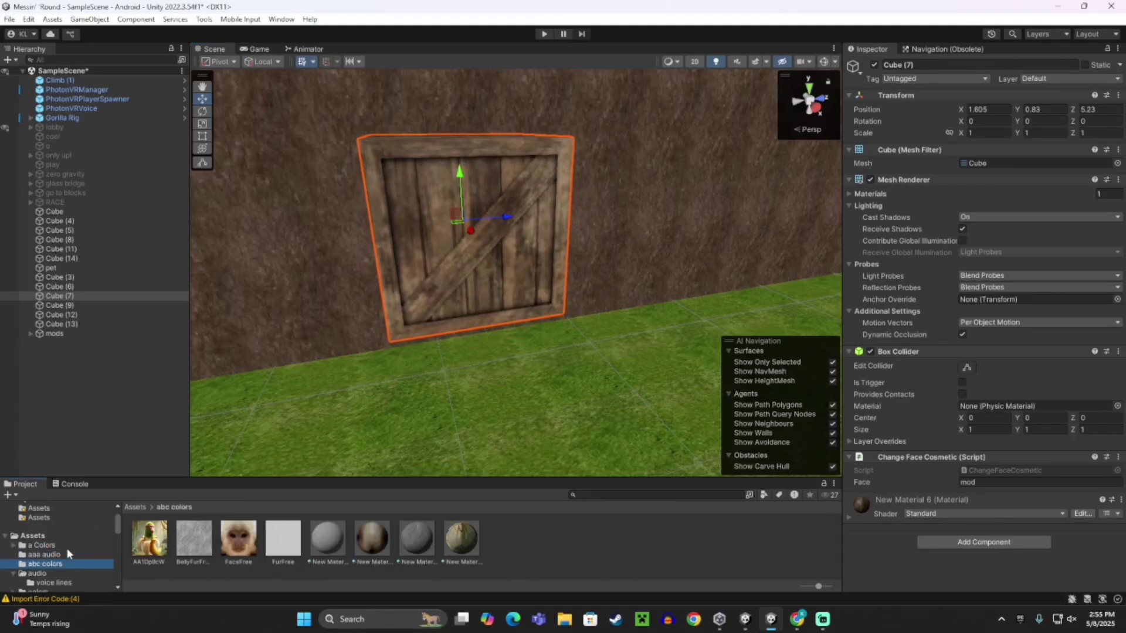
click(66, 546)
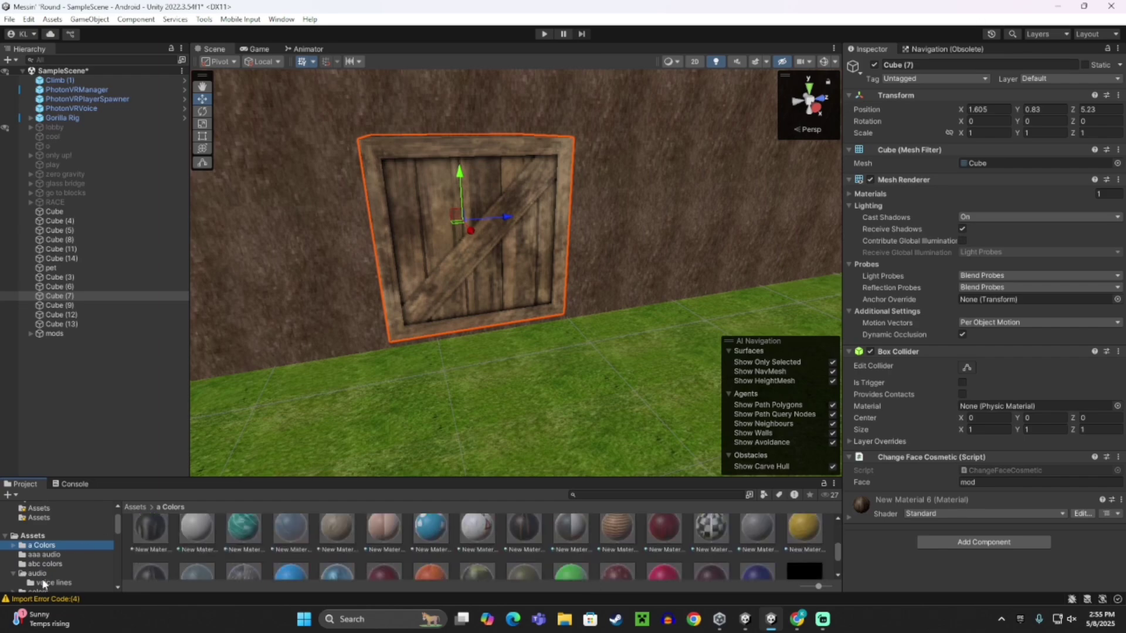
scroll(55, 583, down, 2)
click(48, 559)
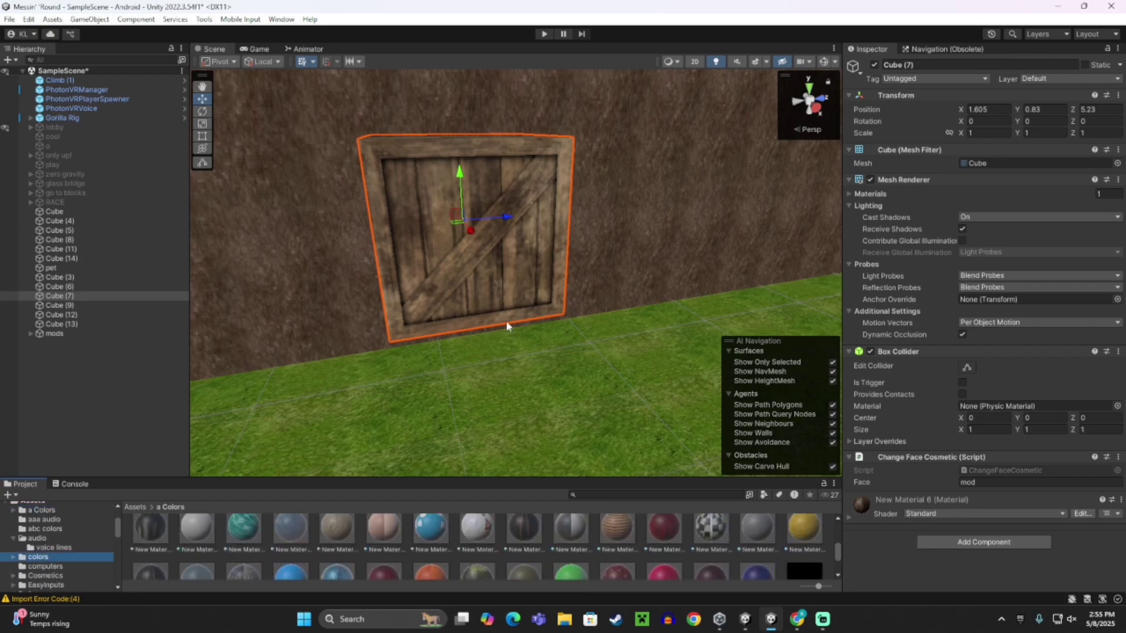
drag(201, 537, 440, 370)
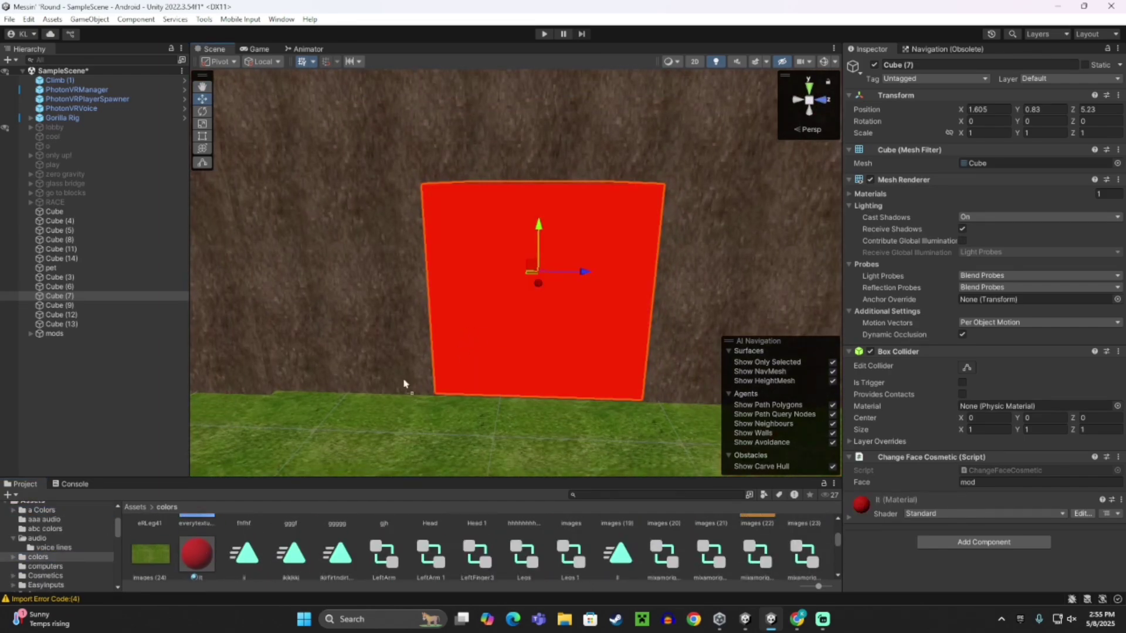
Duplicate the red cube and place the copy beside the original.
right_drag(401, 385, 457, 342)
key(ctrl+d)
drag(434, 306, 686, 366)
scroll(664, 546, down, 2)
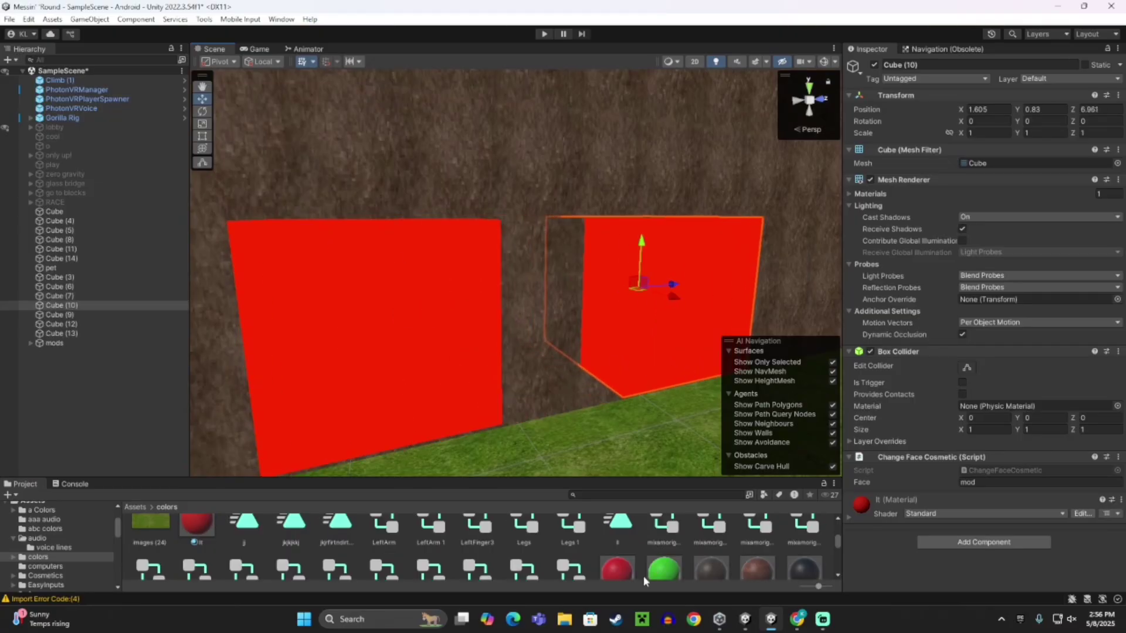
scroll(663, 545, down, 2)
scroll(663, 546, down, 2)
drag(663, 540, 666, 366)
scroll(664, 362, down, 5)
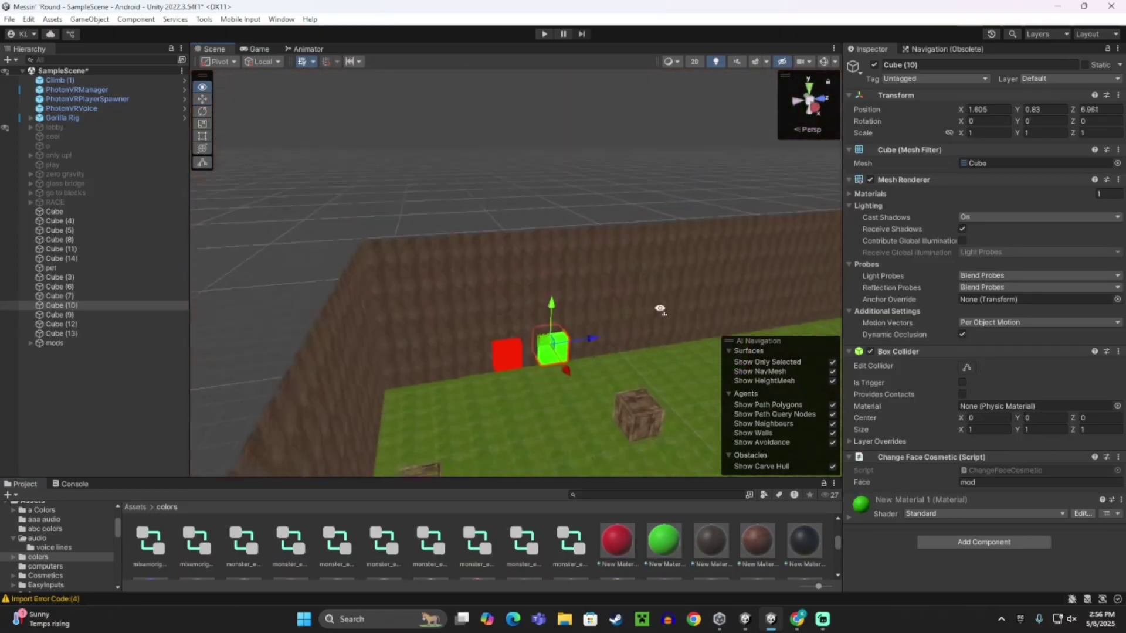
click(616, 300)
scroll(591, 297, up, 3)
scroll(603, 297, up, 3)
scroll(602, 297, up, 1)
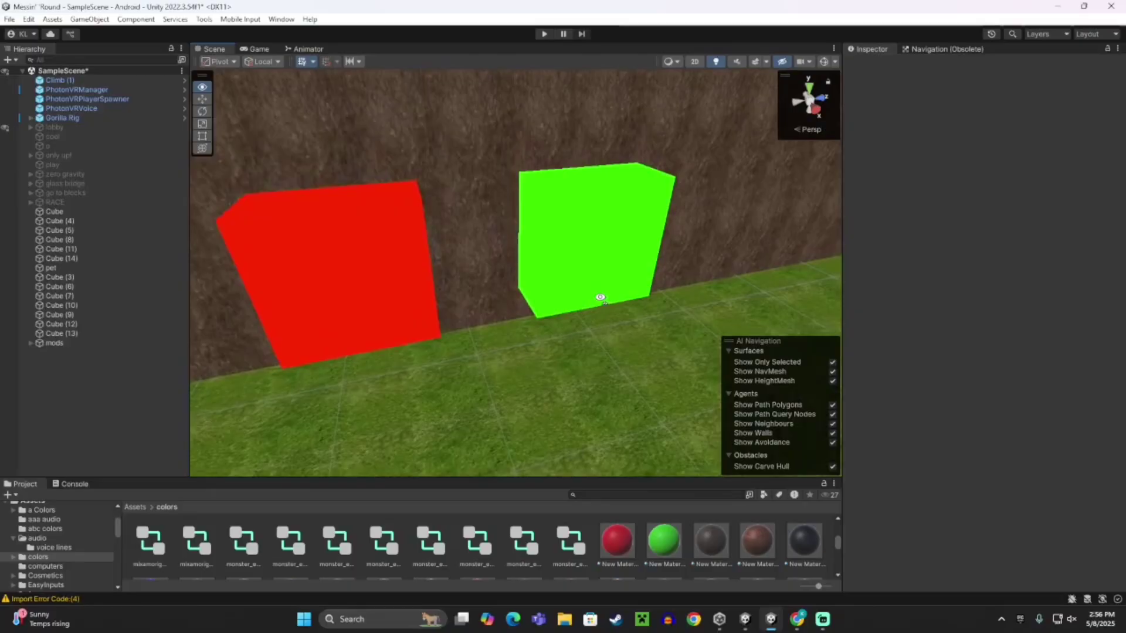
scroll(598, 302, down, 4)
scroll(596, 301, down, 1)
scroll(590, 312, up, 4)
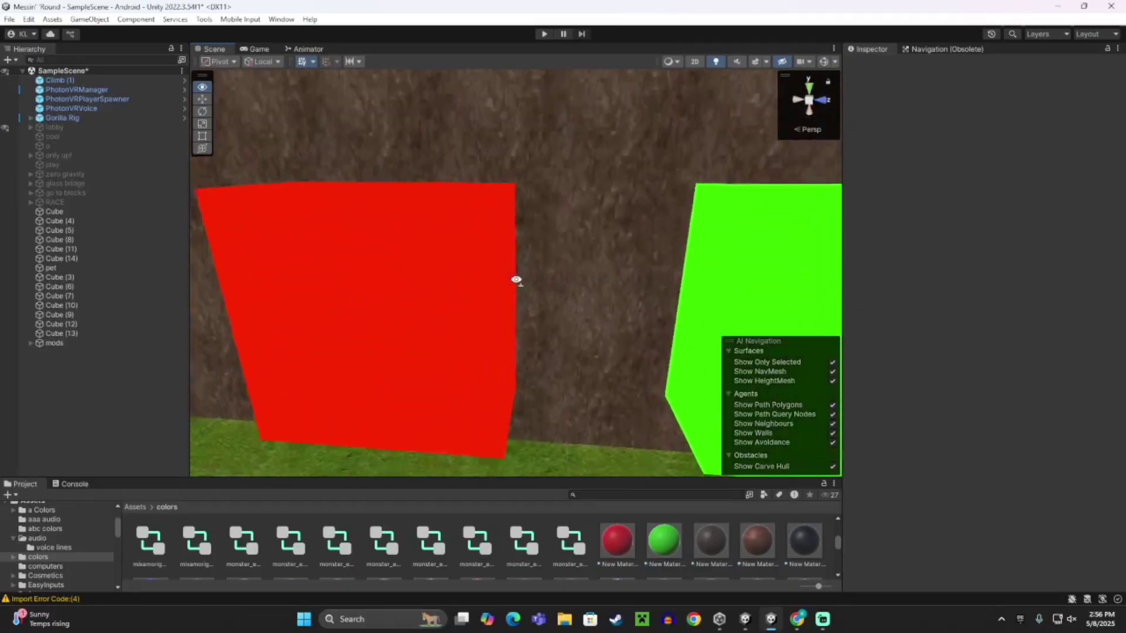
right_drag(591, 312, 145, 362)
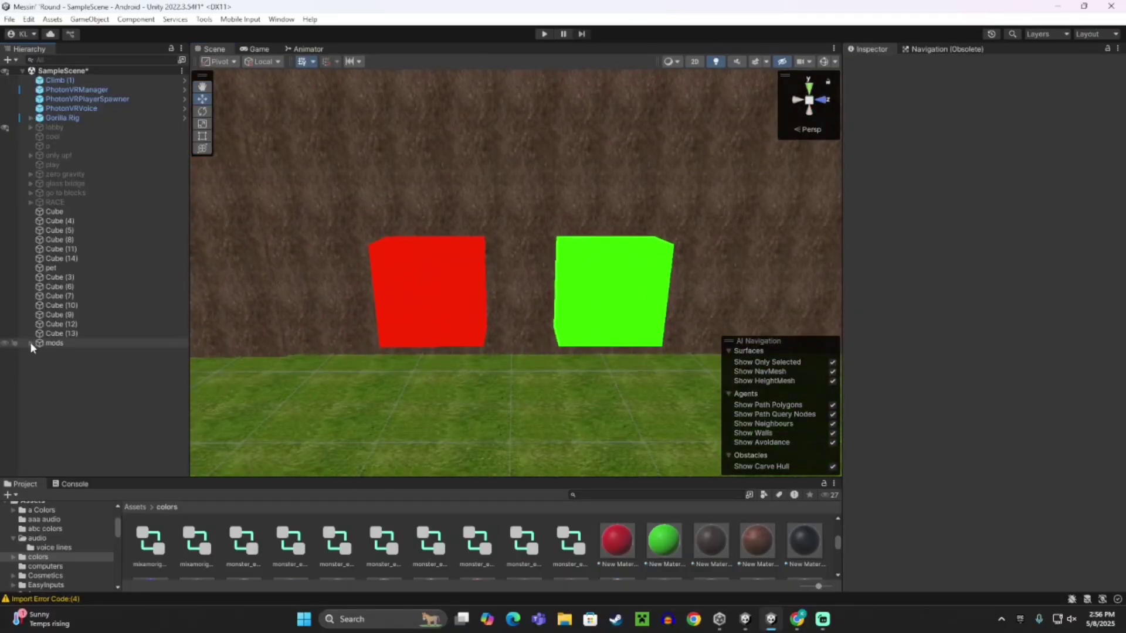
Create an empty child object under mods and name it 'fly mod'.
right_click(69, 346)
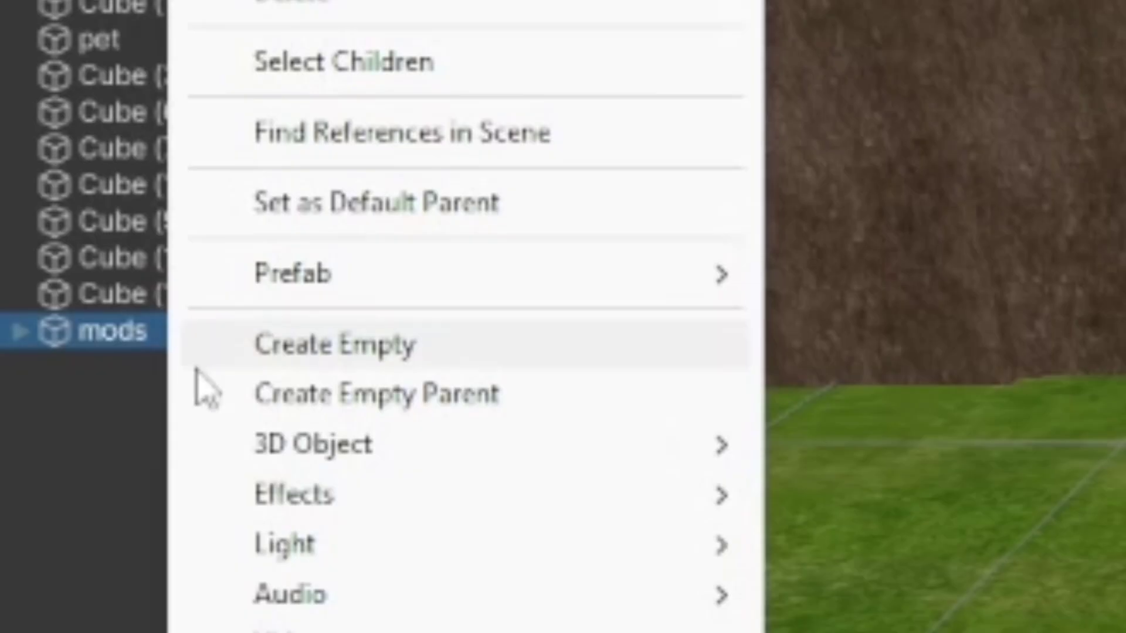
click(291, 352)
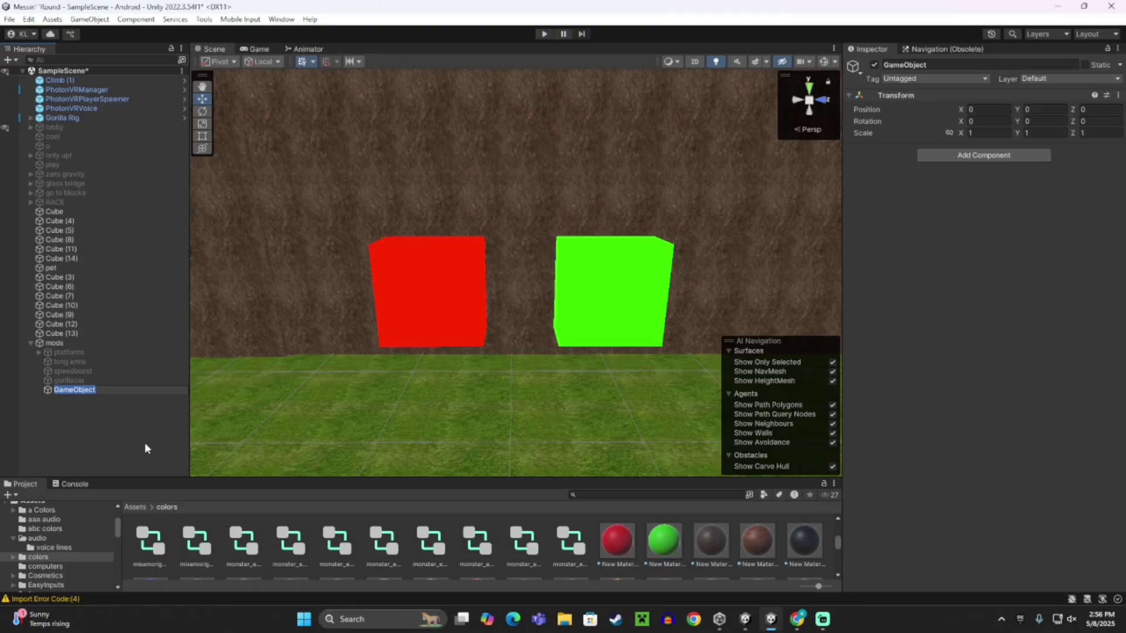
text(fly)
text( mod)
key(Return)
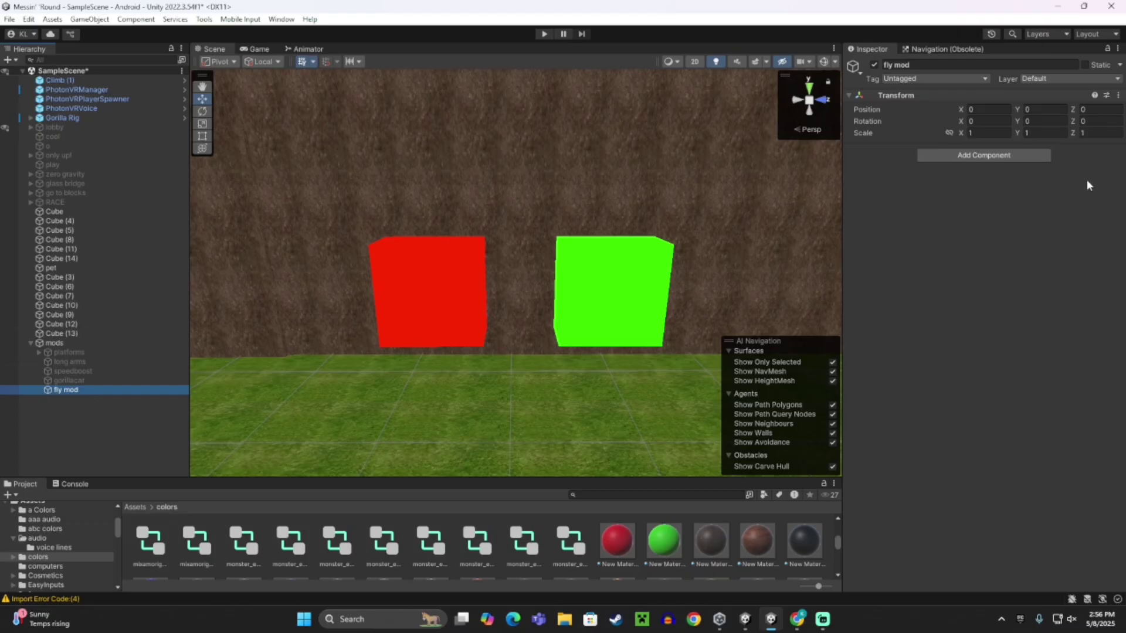
Add the Fly Like A Pro component to fly mod.
click(984, 155)
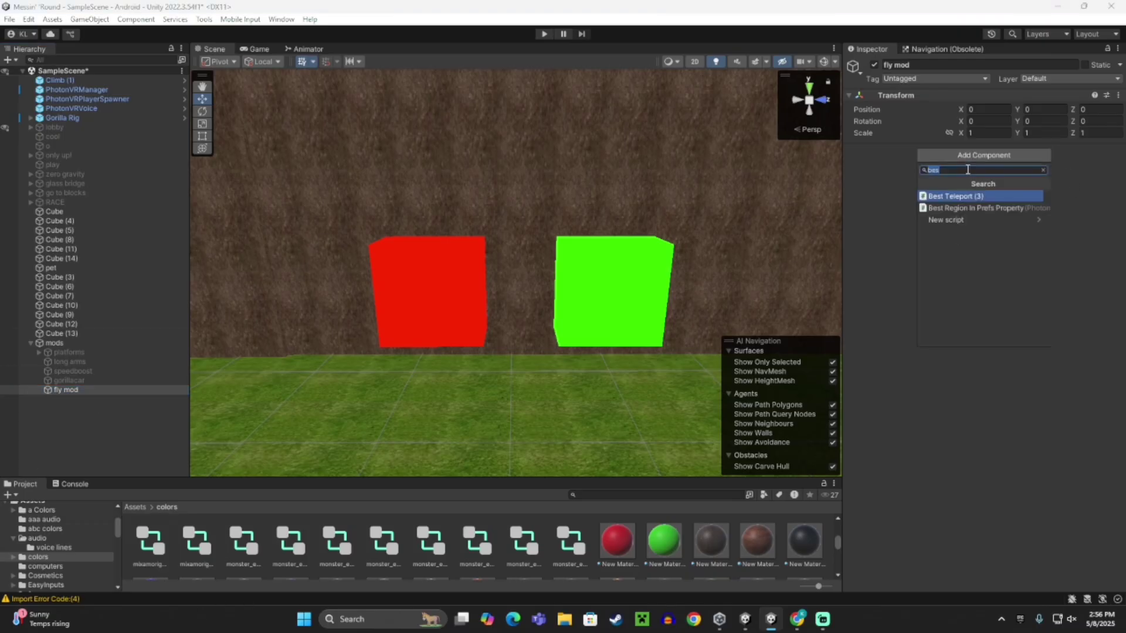
text(fly)
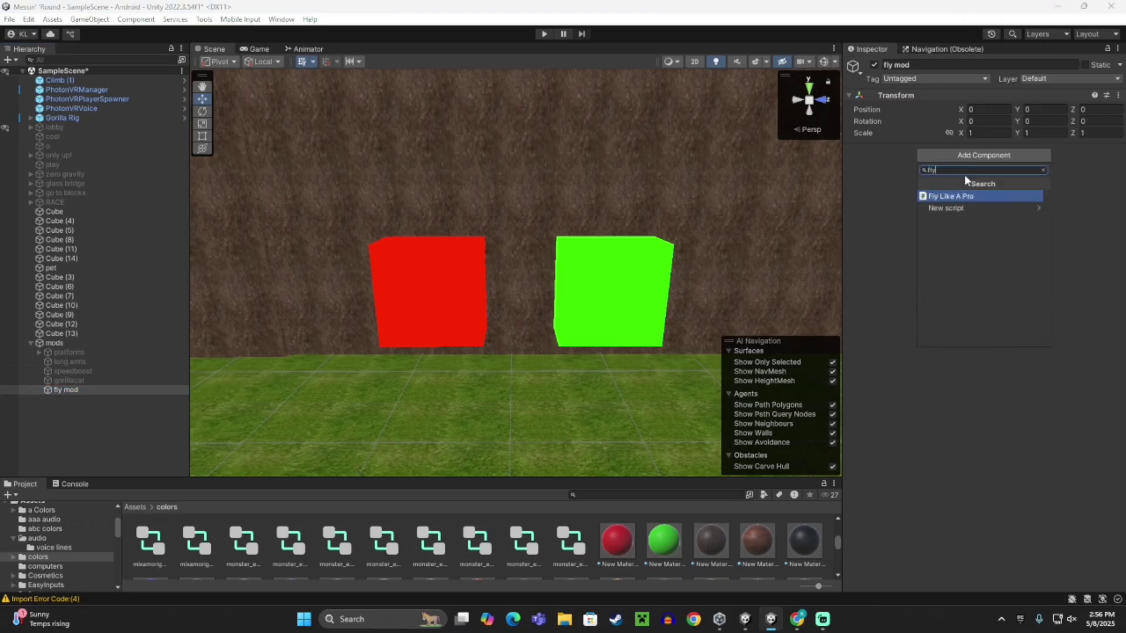
click(968, 158)
click(964, 194)
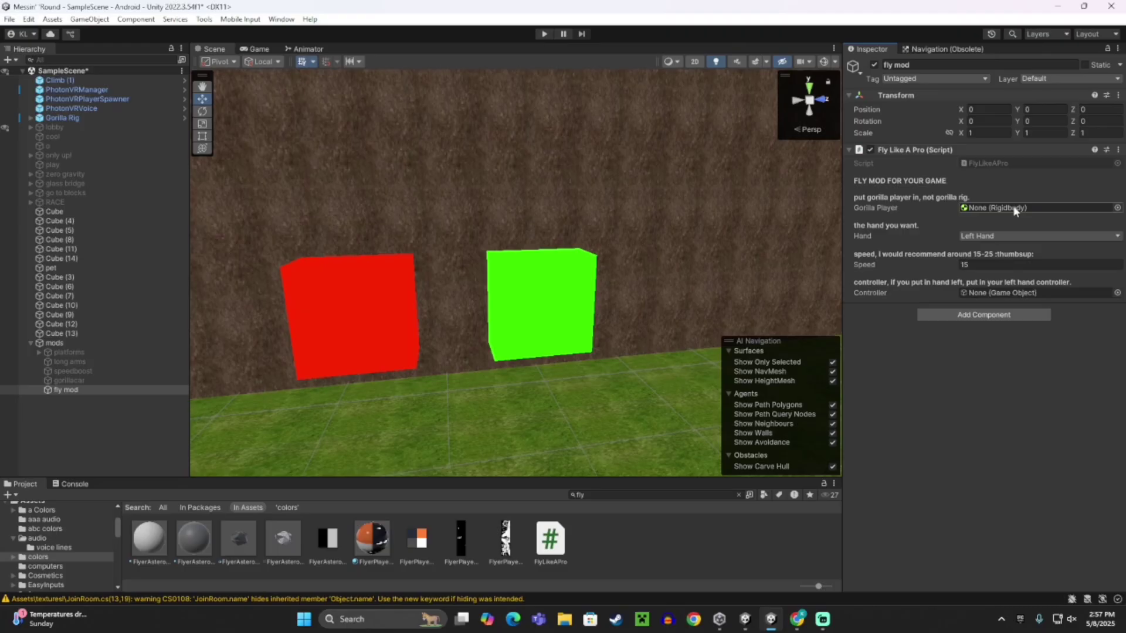
Assign GorillaPlayer to the Gorilla Player field and set the flying hand to Right Hand.
click(30, 117)
drag(75, 146, 983, 211)
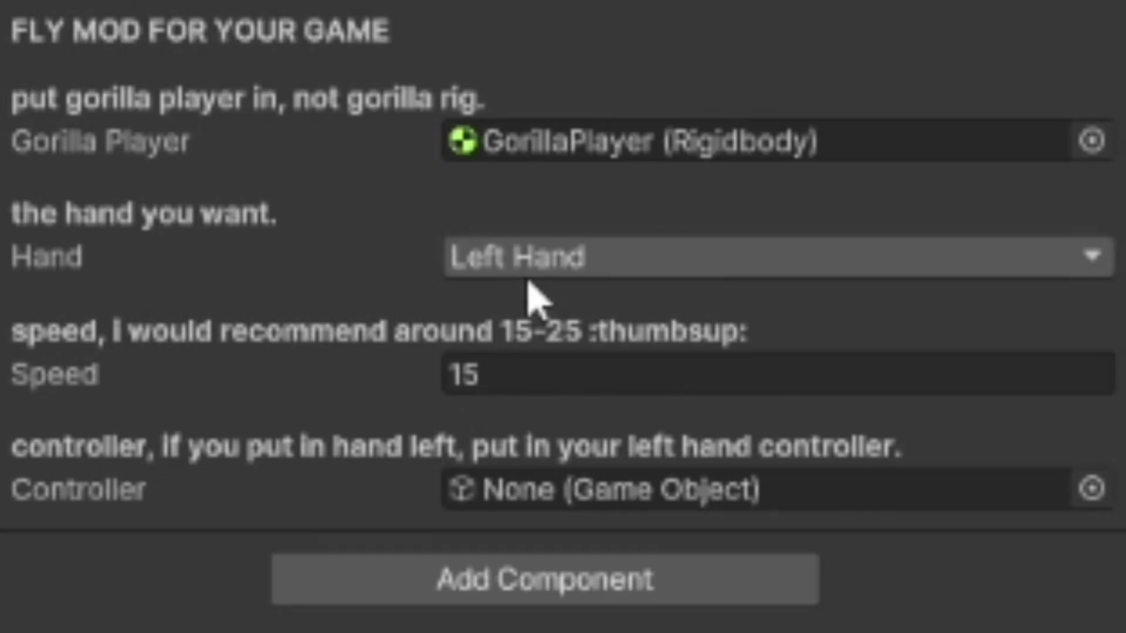
click(529, 270)
click(549, 363)
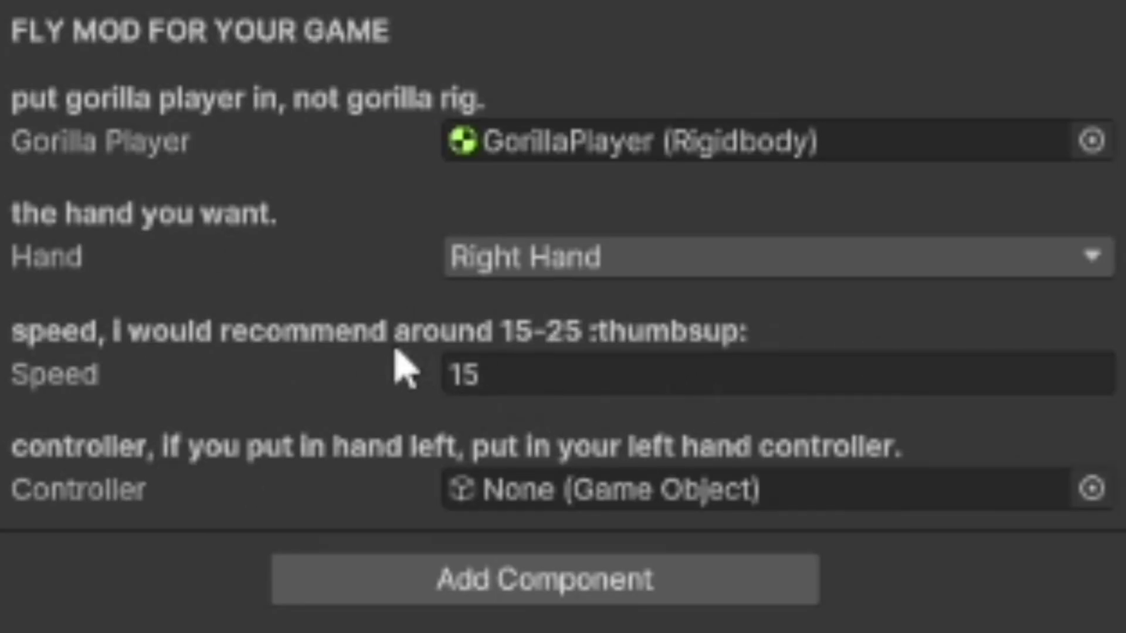
Set fly speed to 17 and assign RightHand Controller as the controller.
click(556, 387)
text(1)
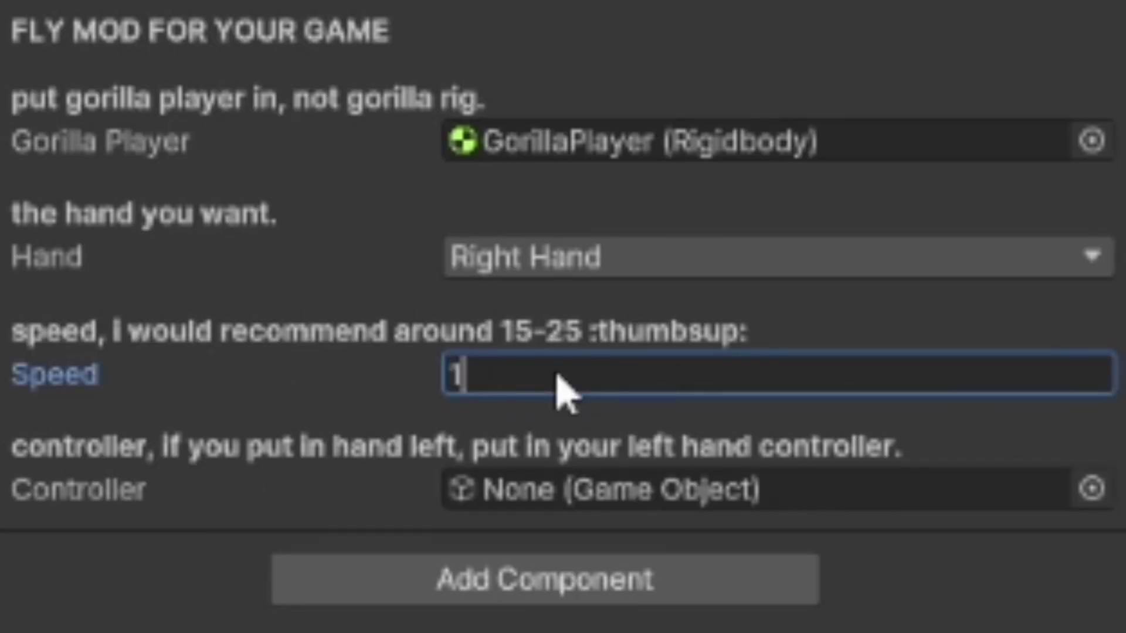
text(7)
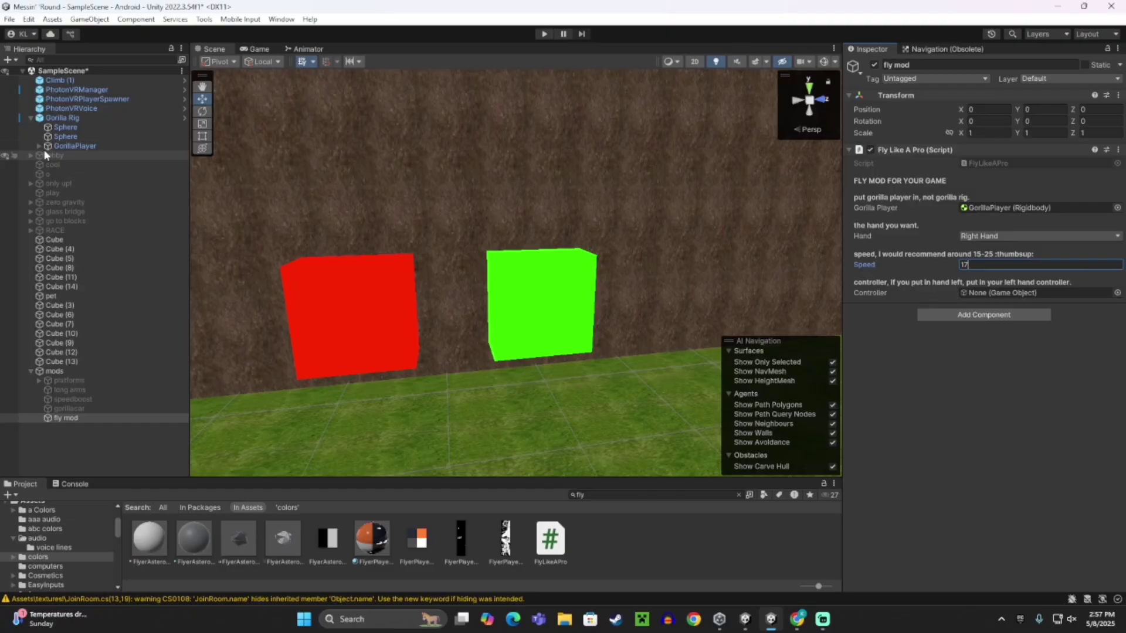
click(40, 147)
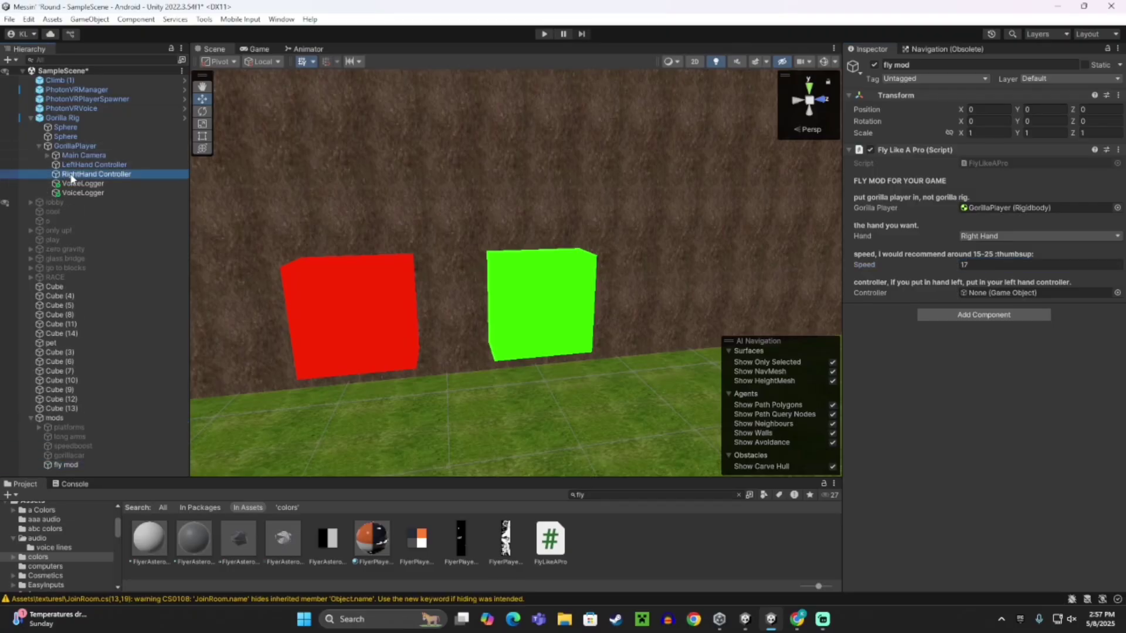
drag(69, 171, 986, 292)
click(981, 236)
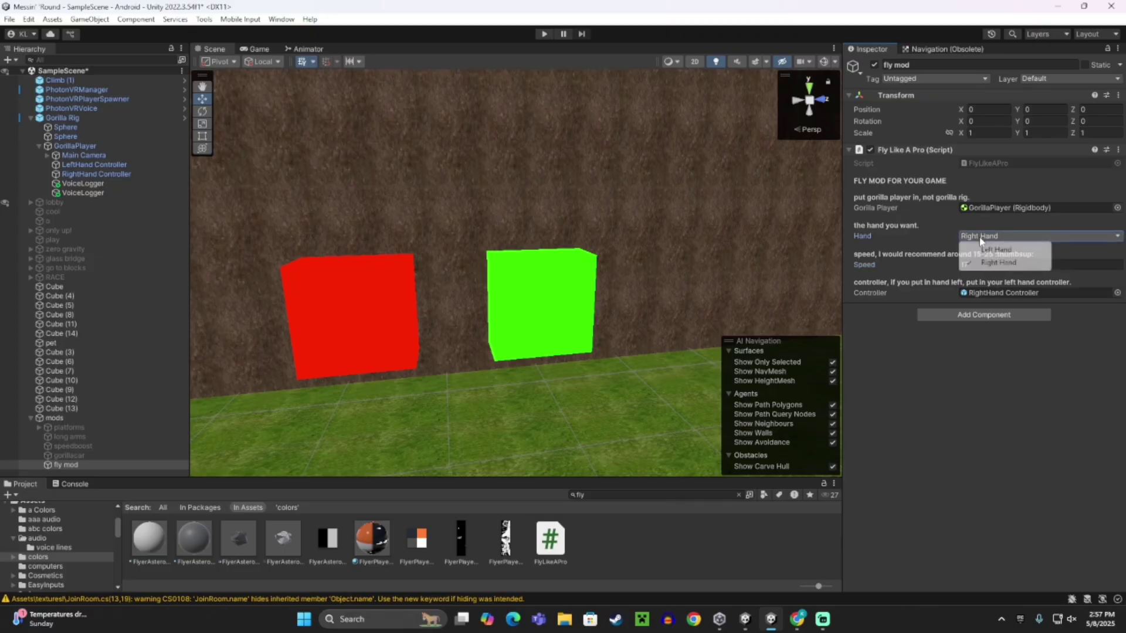
click(990, 257)
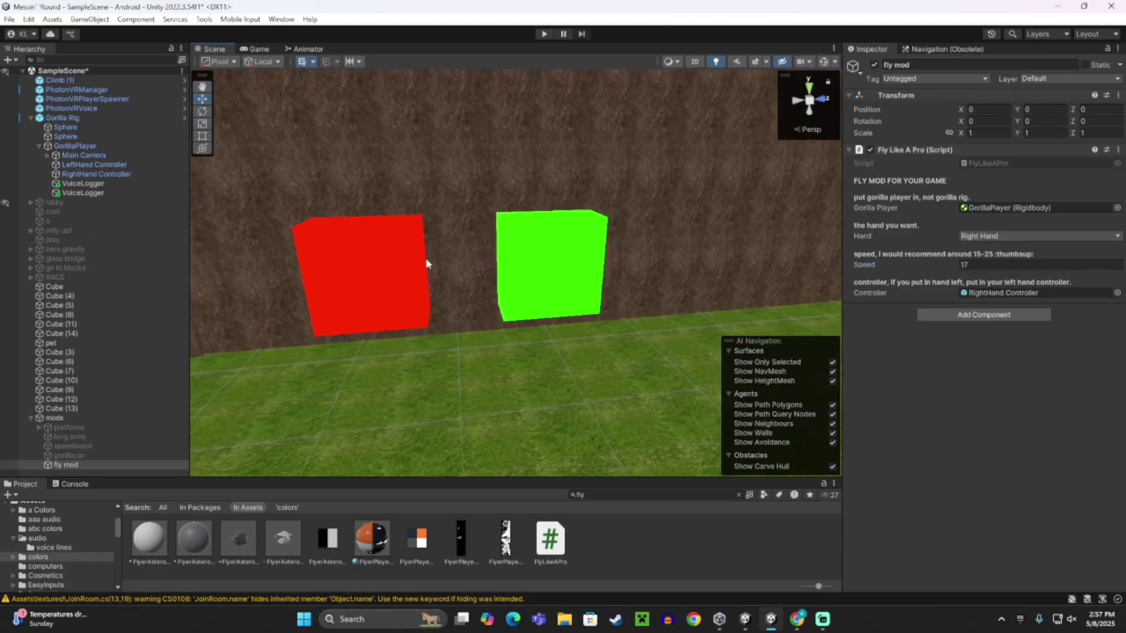
Remove the Change Face Cosmetic script from the red cube, Cube (7).
click(430, 261)
mouse_move(430, 261)
right_down()
mouse_move(763, 292)
mouse_move(653, 327)
right_up()
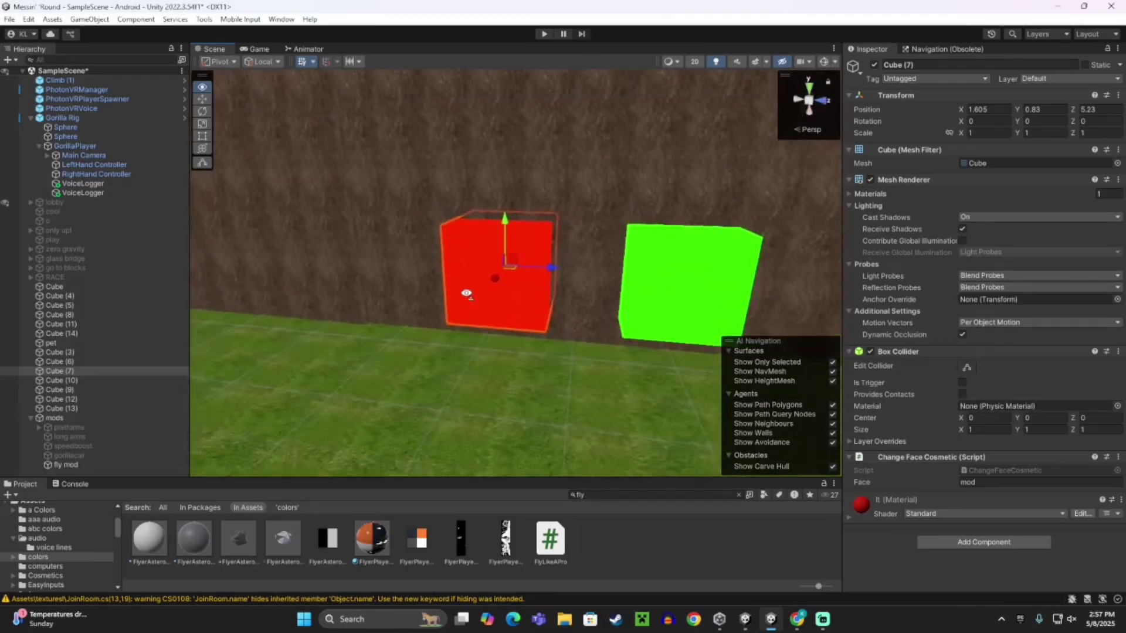
click(653, 324)
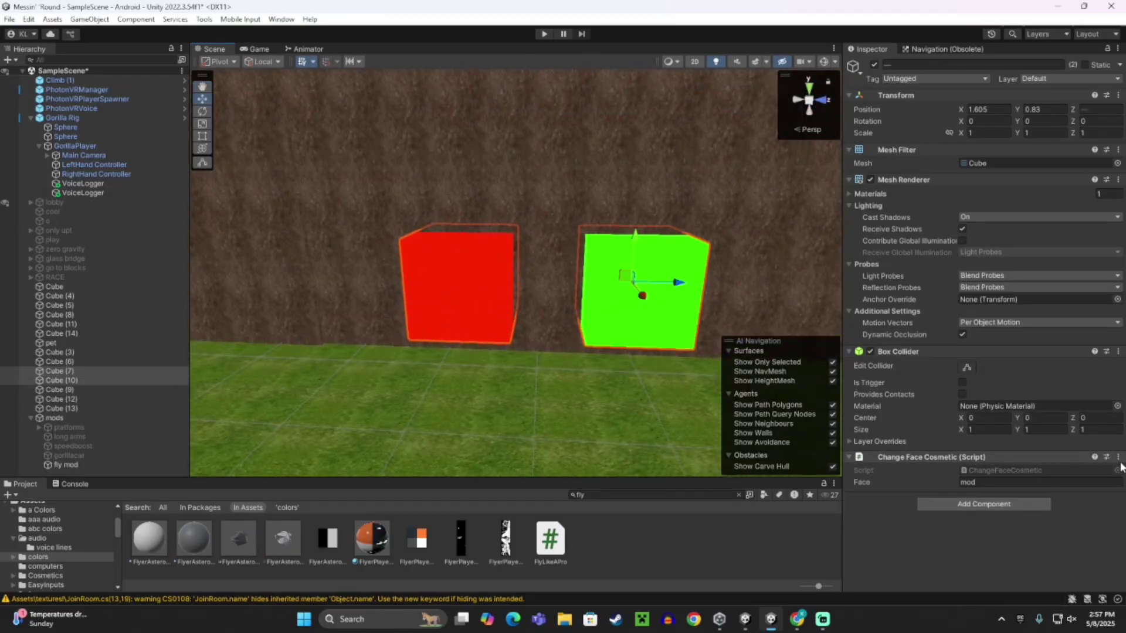
right_click(990, 315)
click(1021, 339)
Add a Disable script to the red cube with Thing set to fly mod.
mouse_move(545, 398)
right_down()
mouse_move(443, 294)
mouse_move(533, 310)
right_up()
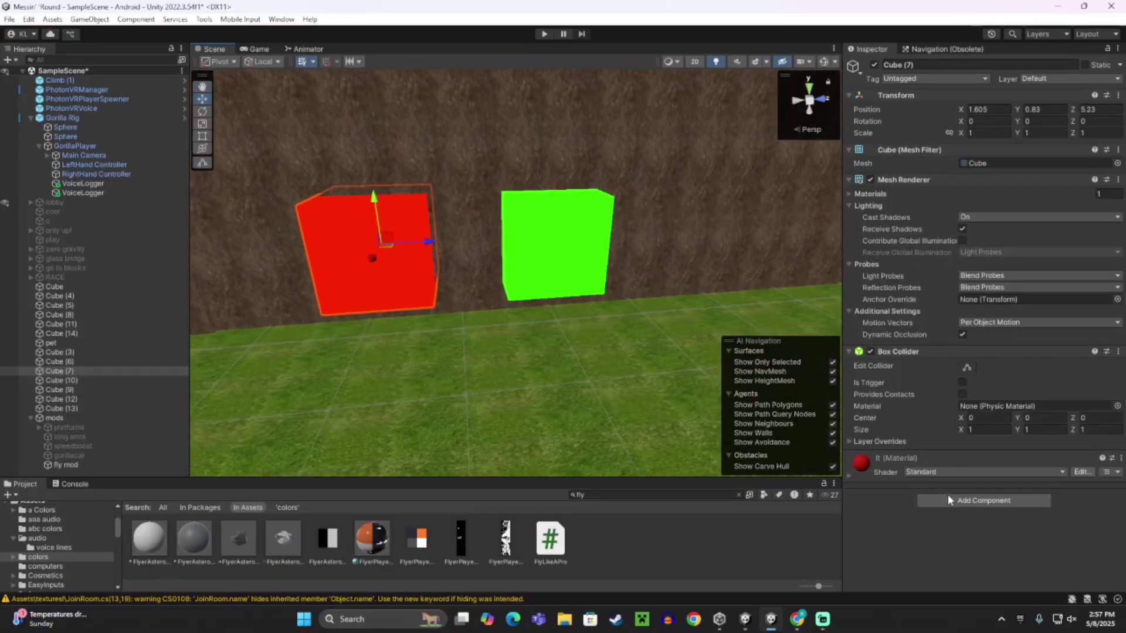
click(947, 499)
text(dis)
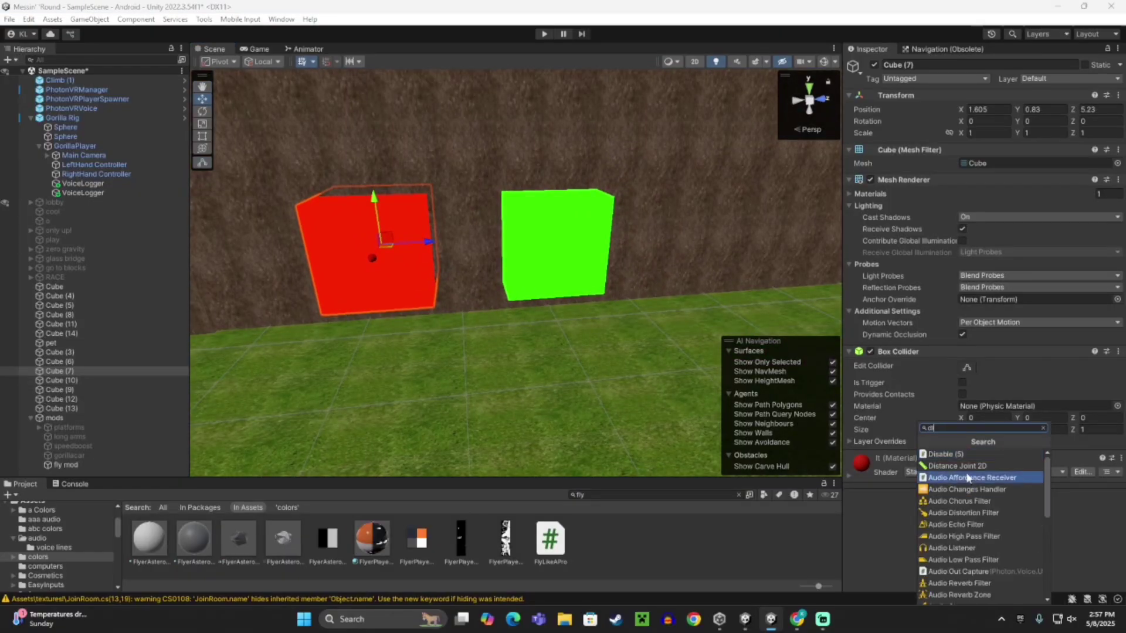
key(Return)
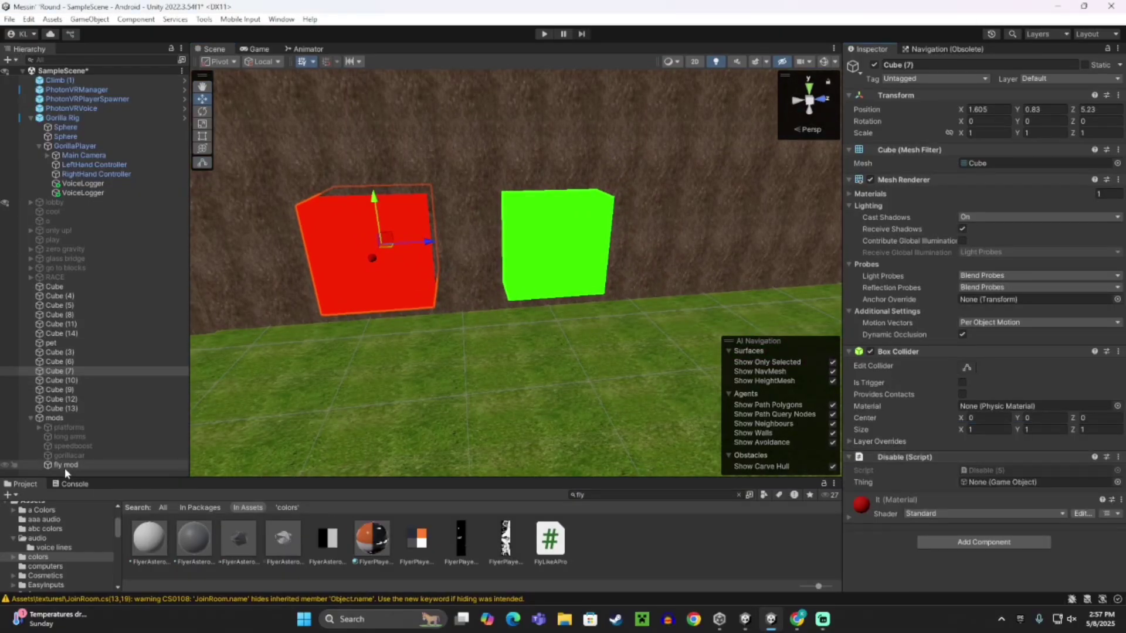
drag(65, 465, 985, 489)
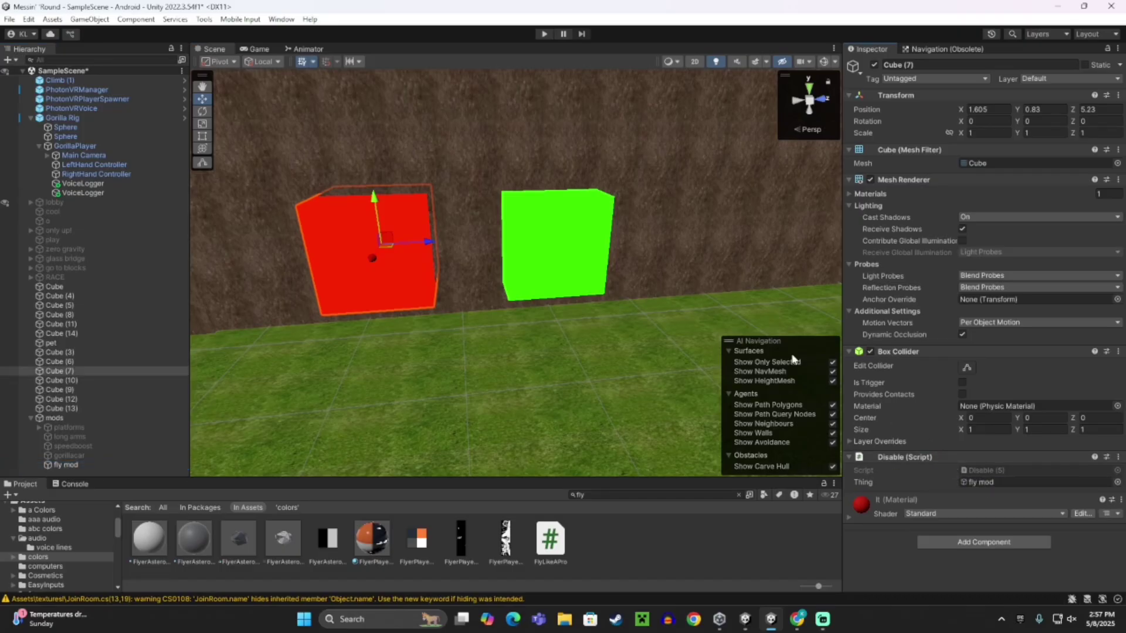
Add an Enable script to the green cube with Thing set to fly mod.
click(593, 262)
click(978, 501)
text(di)
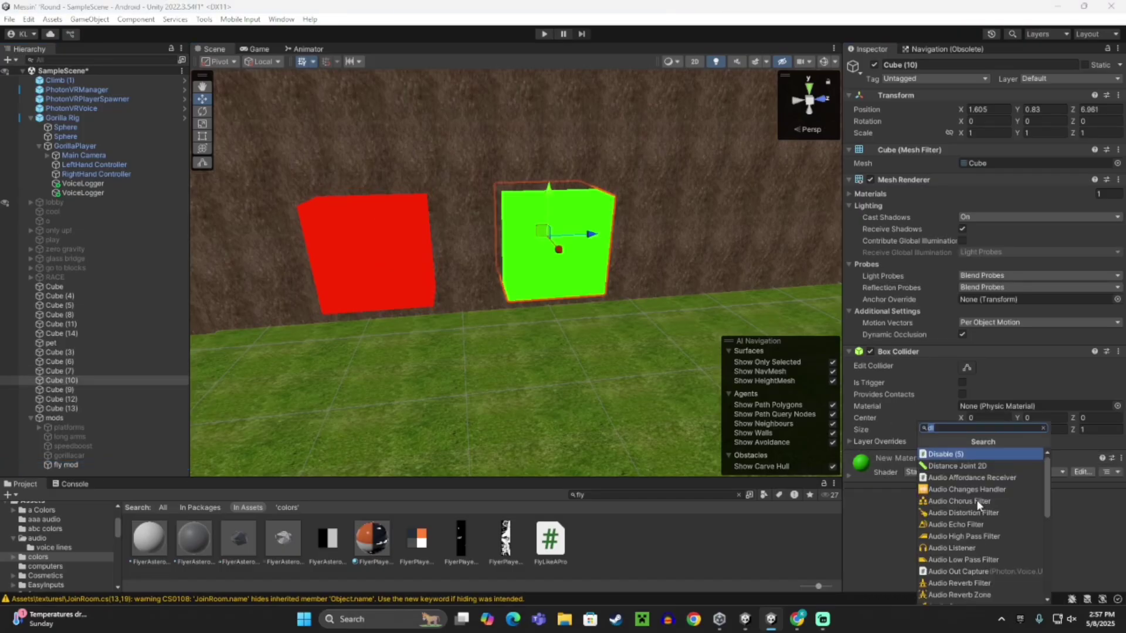
key(BackSpace)
key(BackSpace)
text(en)
key(Return)
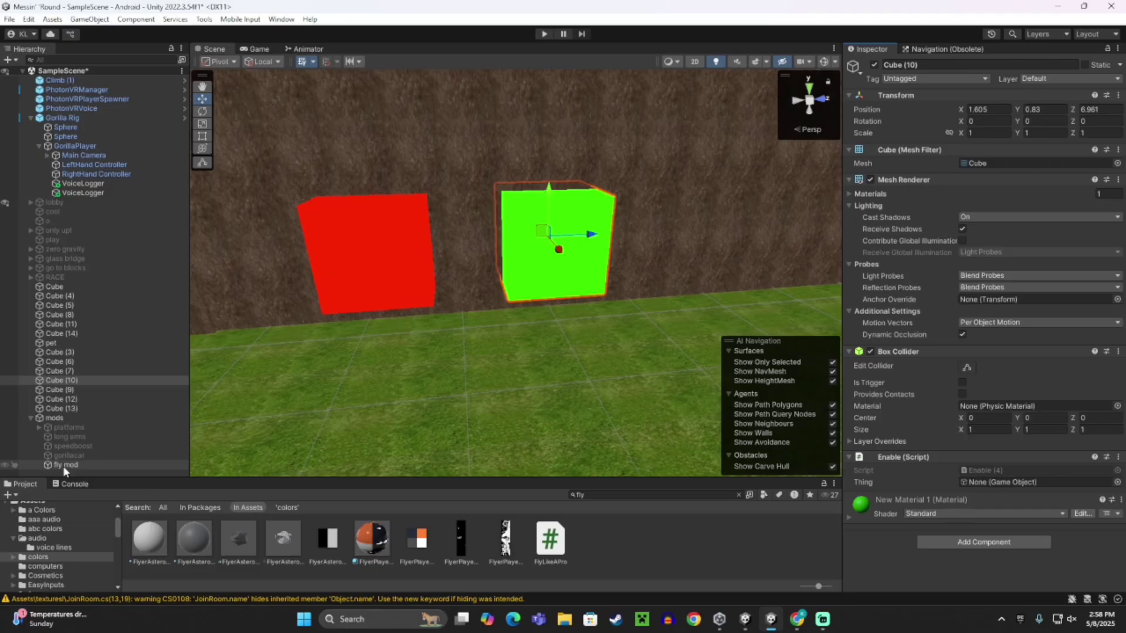
drag(65, 466, 1012, 483)
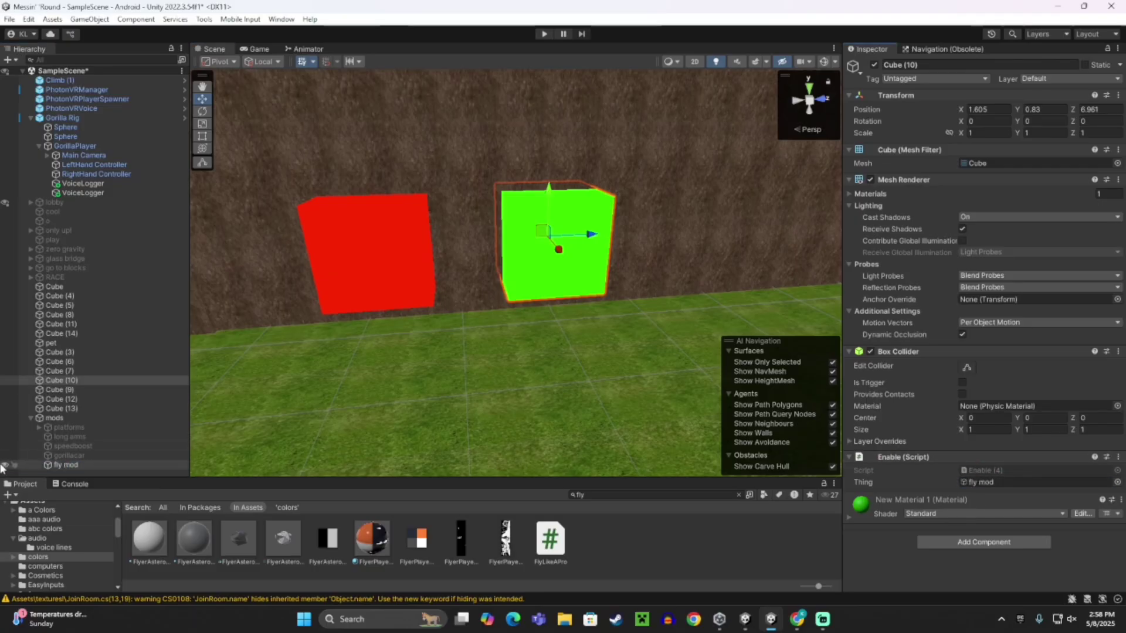
Make fly mod inactive, collapse the mods group, and switch to Streamlabs Desktop.
click(71, 465)
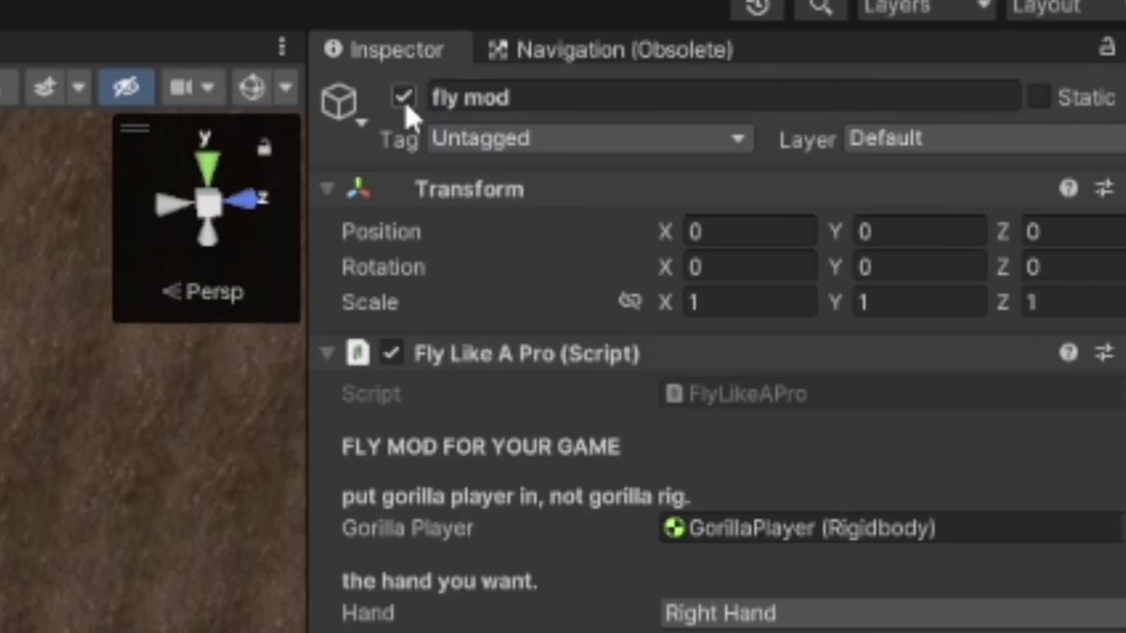
click(403, 95)
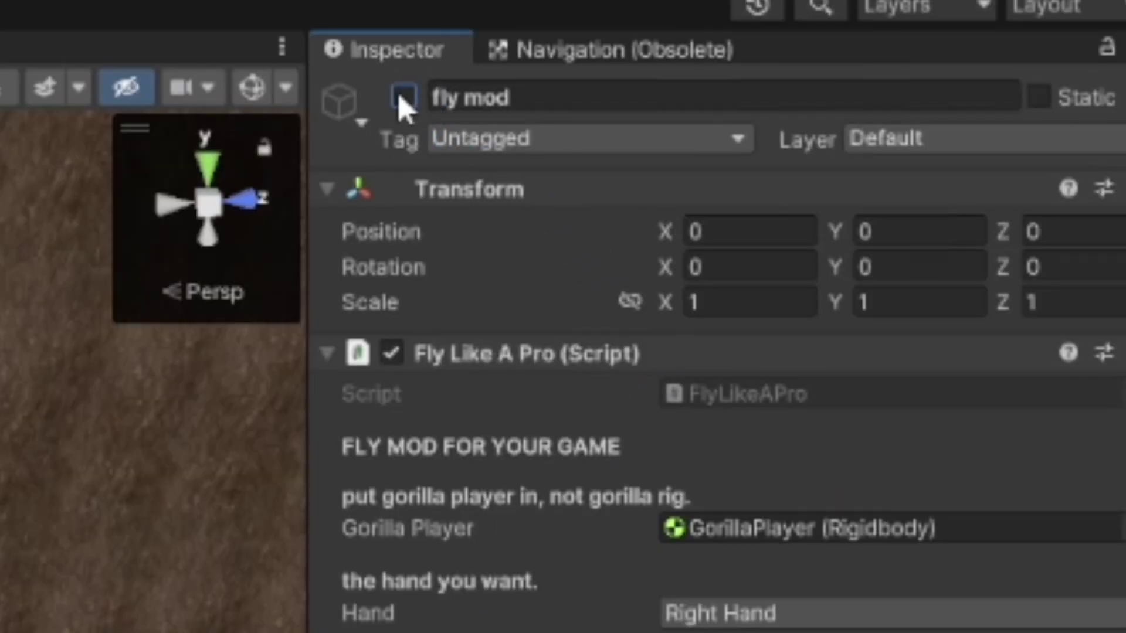
drag(226, 221, 202, 264)
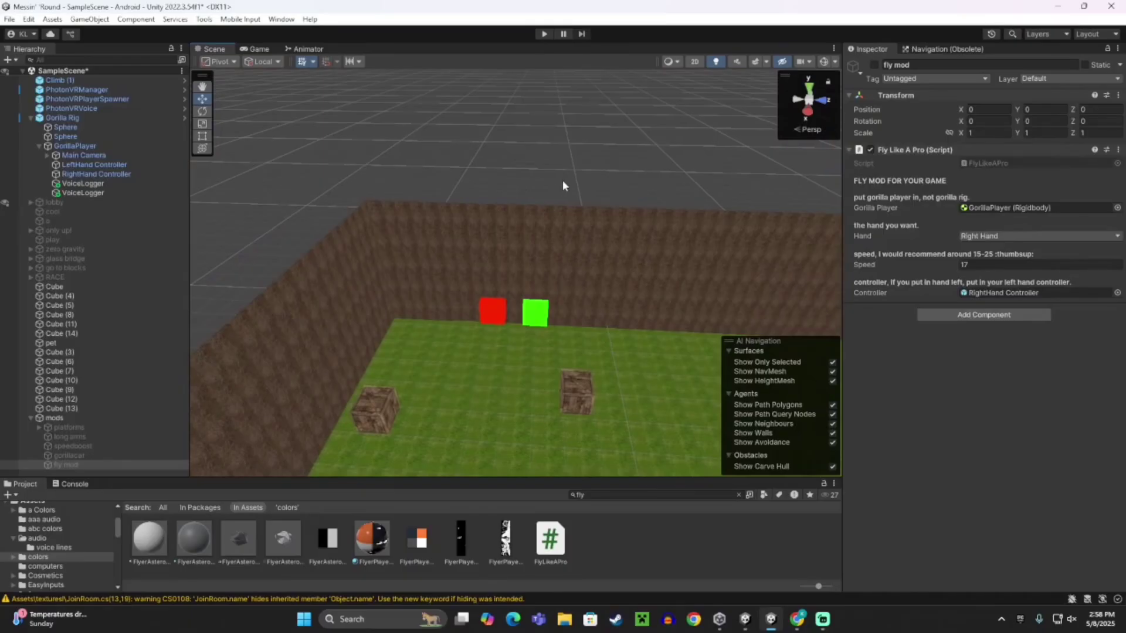
mouse_move(563, 184)
right_down()
mouse_move(532, 301)
mouse_move(452, 261)
mouse_move(569, 246)
mouse_move(372, 316)
mouse_move(489, 297)
mouse_move(586, 221)
mouse_move(359, 372)
right_up()
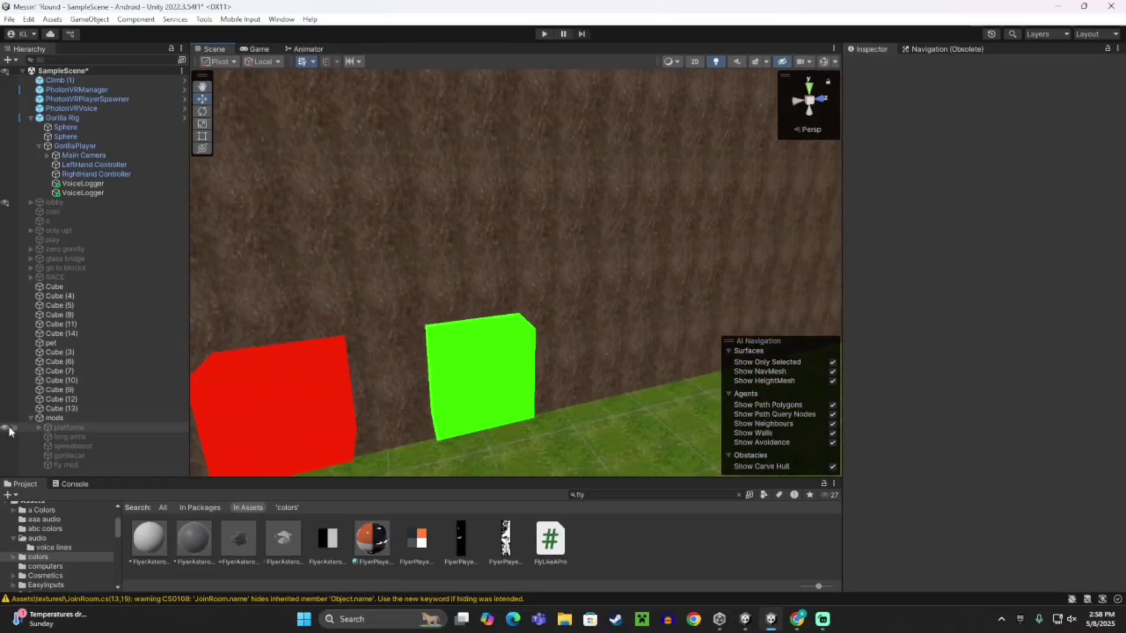
click(31, 417)
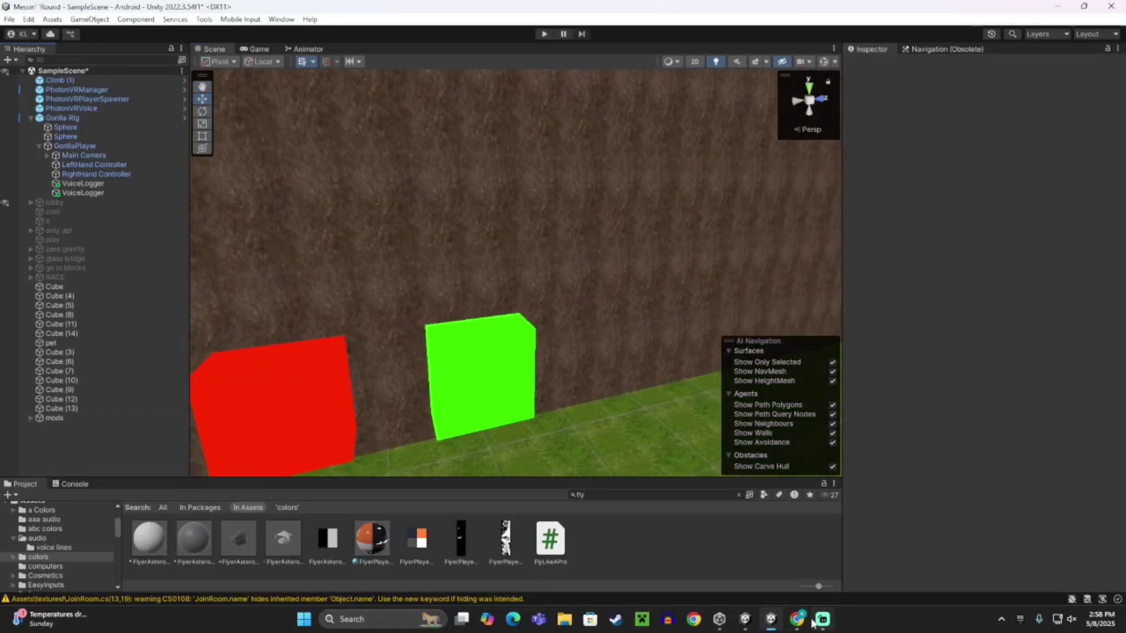
click(820, 620)
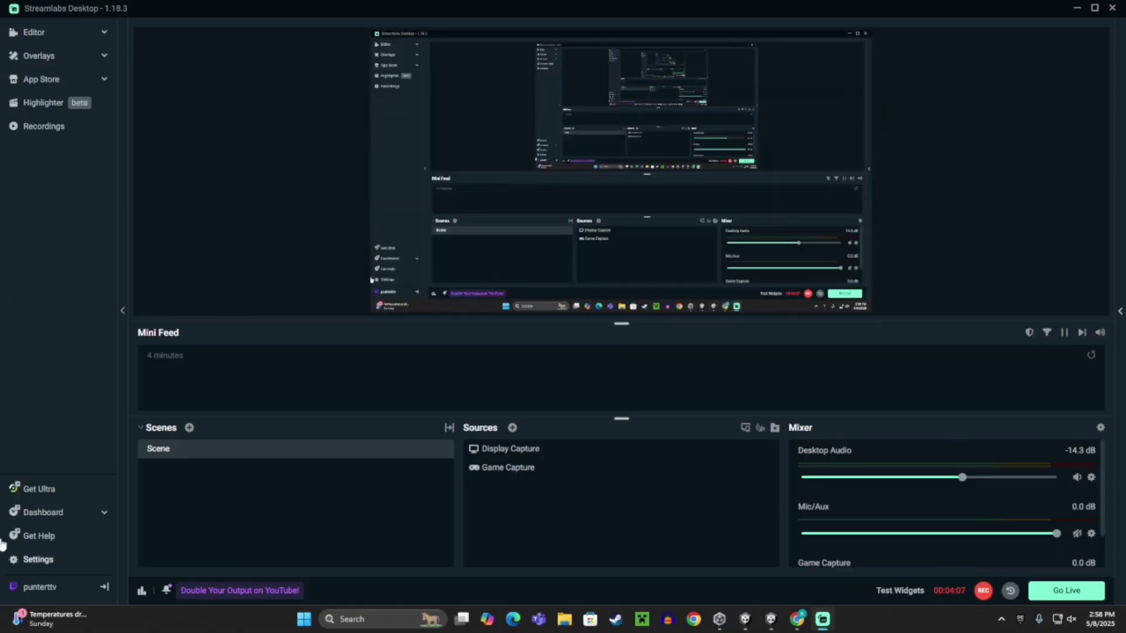